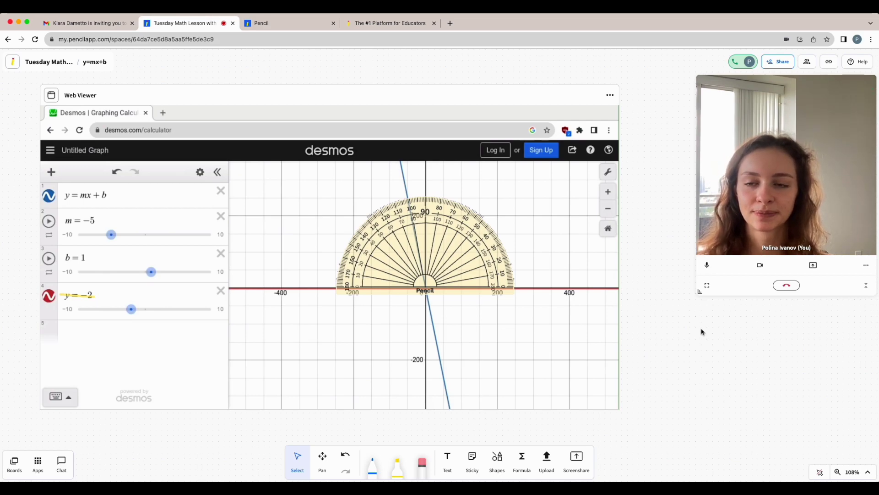
- Close the Pencil tab and scroll through the Tuesday Math Lesson invitation email in Gmail
key(super+w)
scroll(290, 239, down, 3)
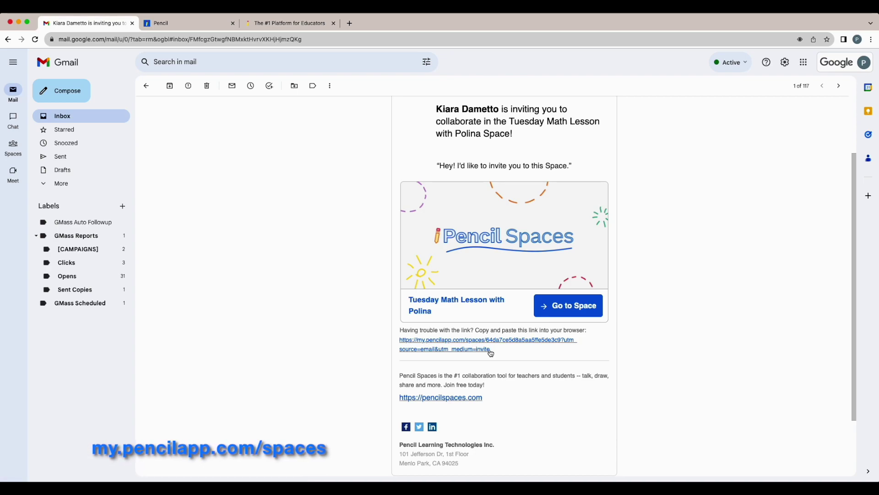
scroll(499, 348, up, 3)
scroll(543, 284, up, 1)
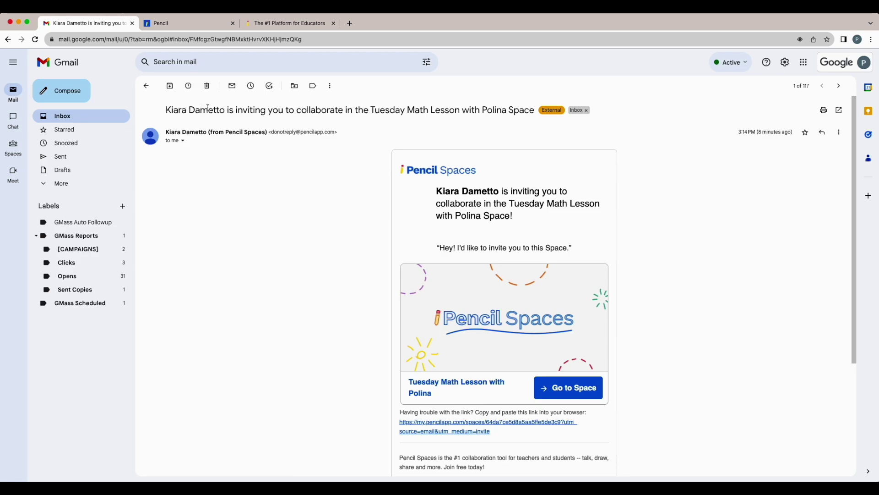
scroll(526, 132, down, 2)
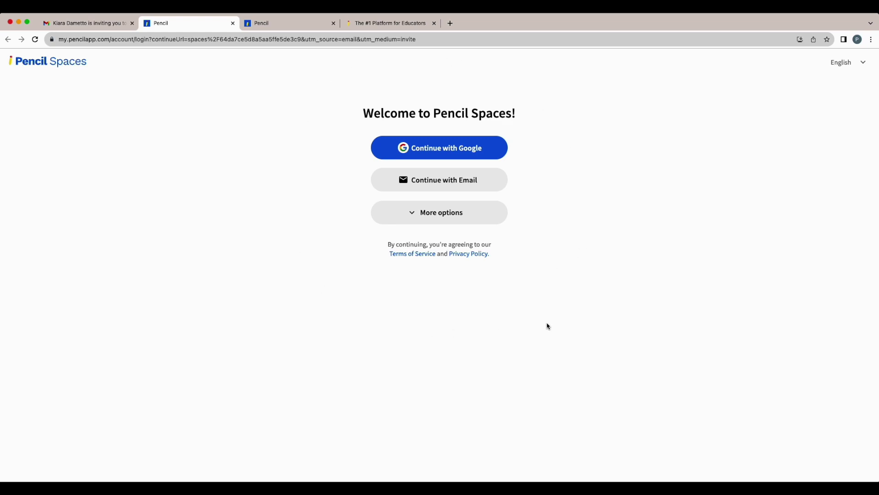
- Sign in to Pencil Spaces through More options with the student's Google account
click(423, 214)
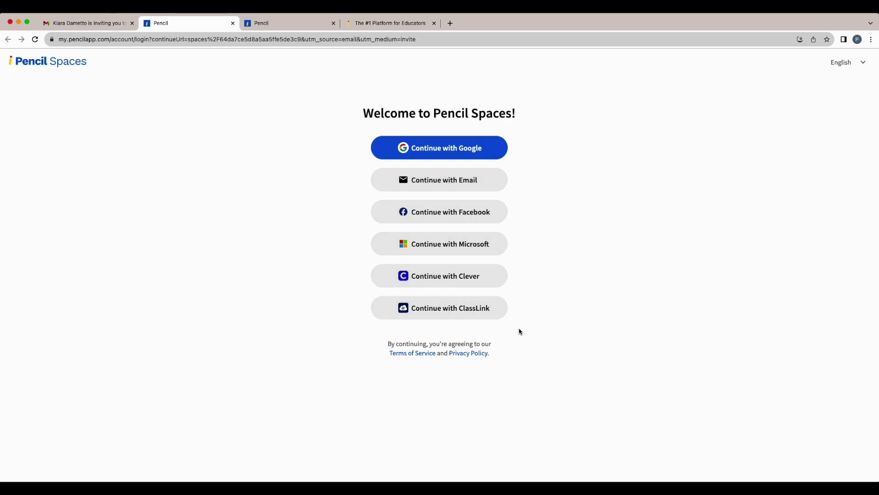
click(455, 149)
drag(92, 170, 318, 143)
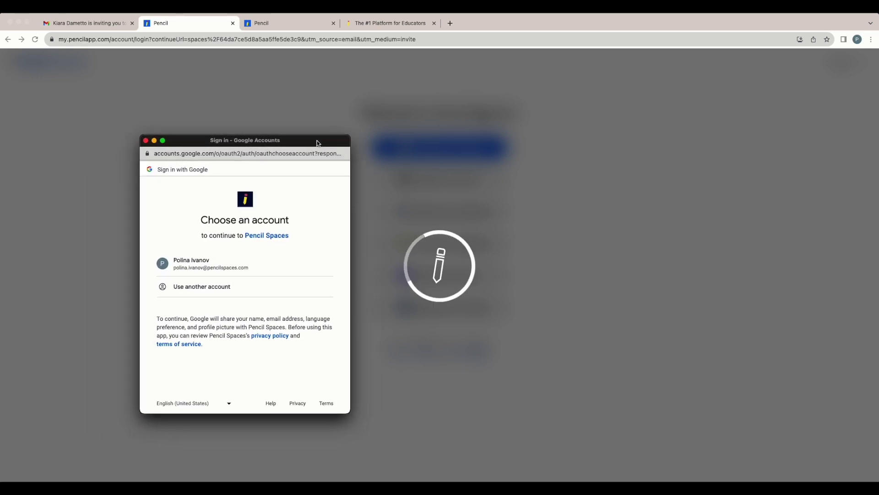
click(221, 268)
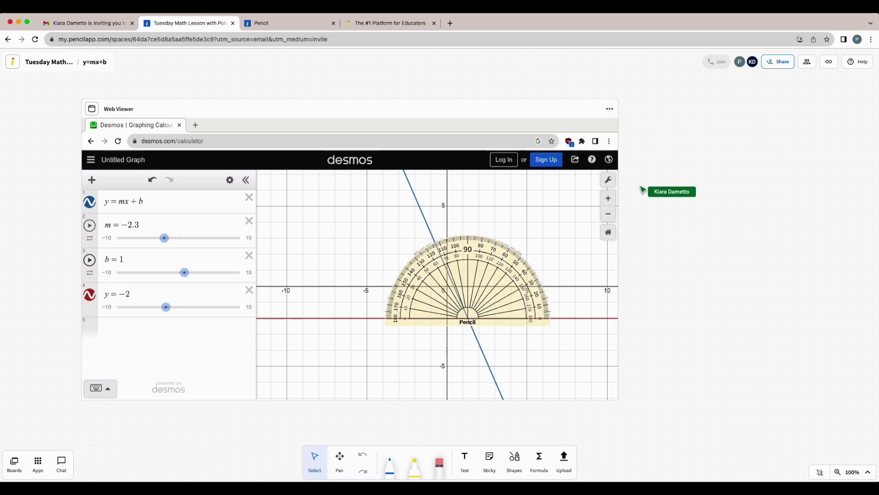
scroll(201, 414, down, 5)
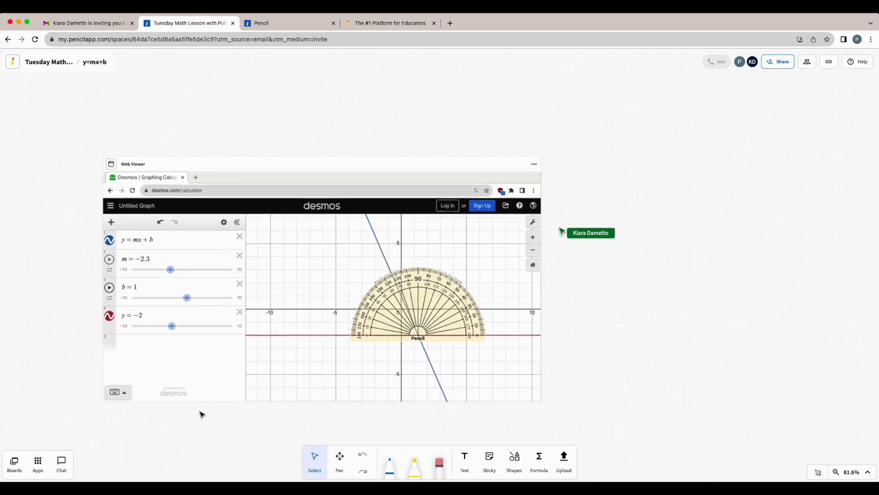
scroll(201, 414, down, 1)
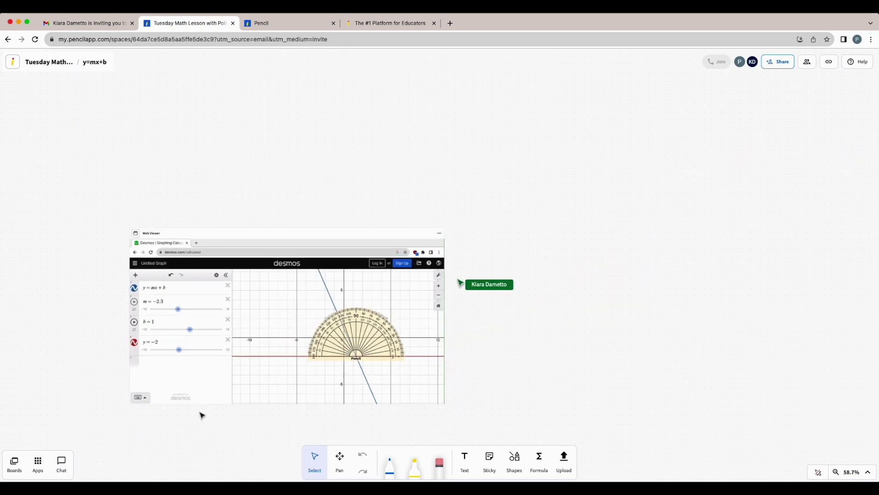
scroll(169, 390, up, 6)
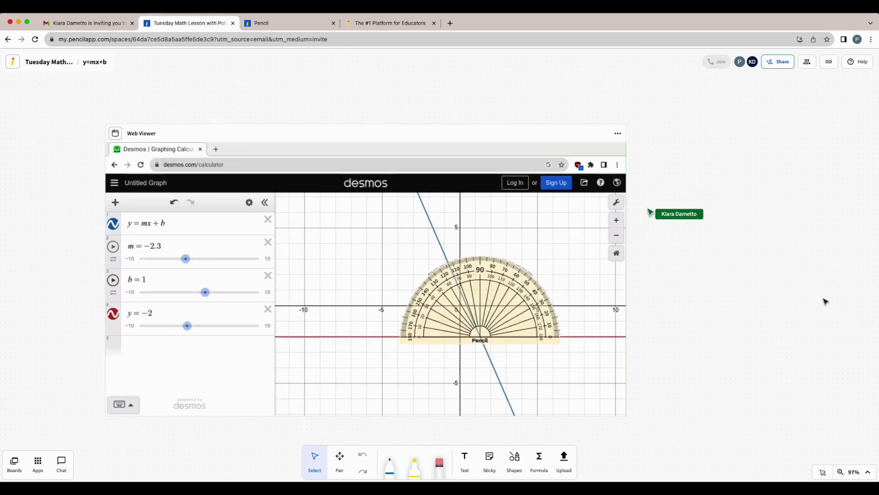
scroll(669, 225, down, 1)
scroll(669, 225, up, 1)
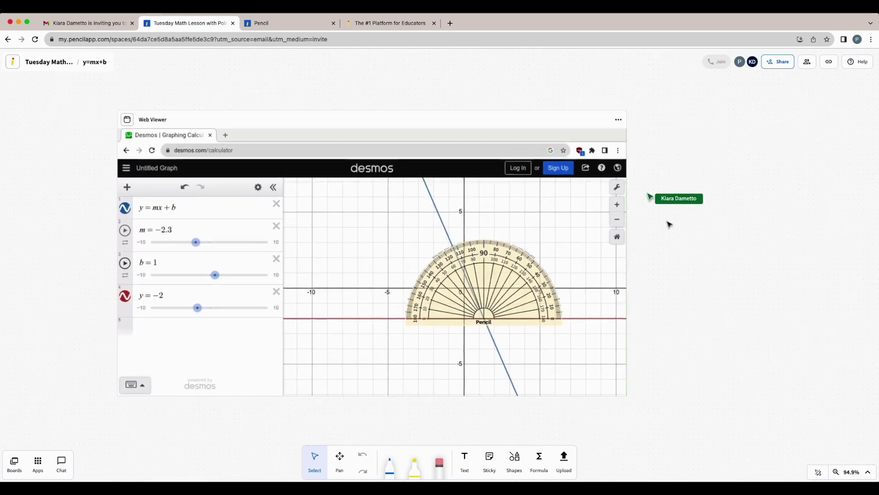
scroll(669, 224, left, 1)
scroll(670, 225, up, 2)
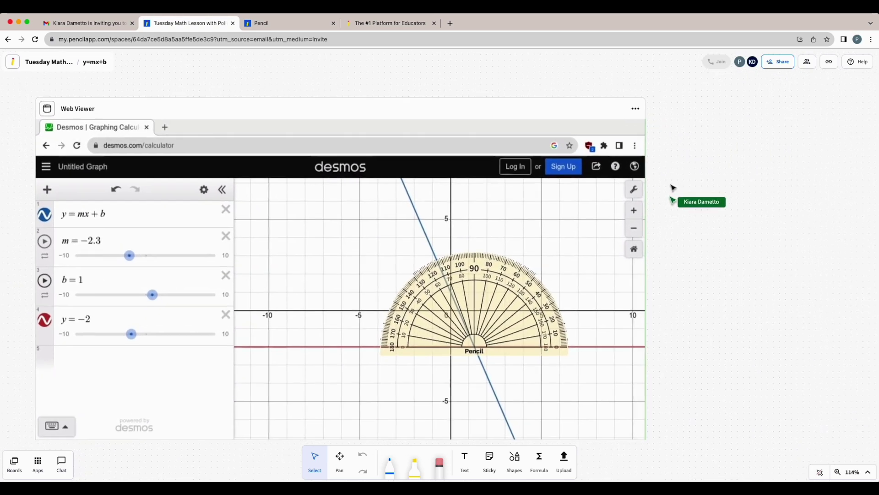
scroll(717, 278, down, 2)
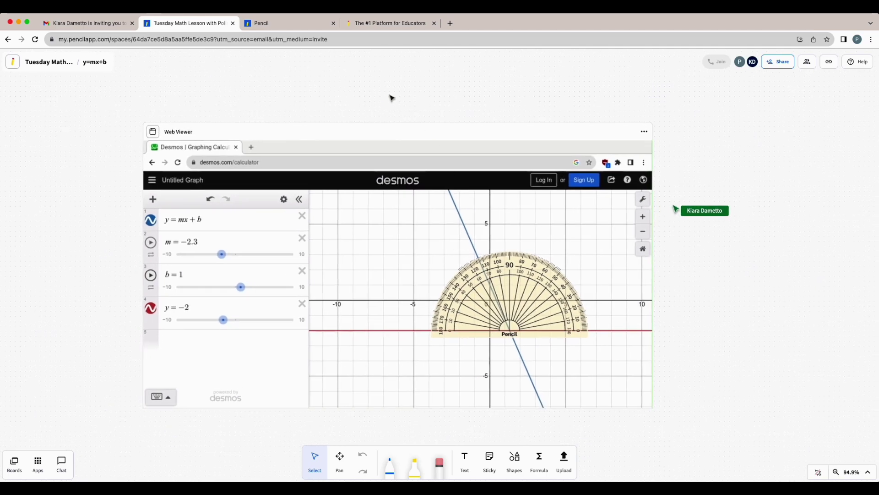
scroll(286, 101, down, 2)
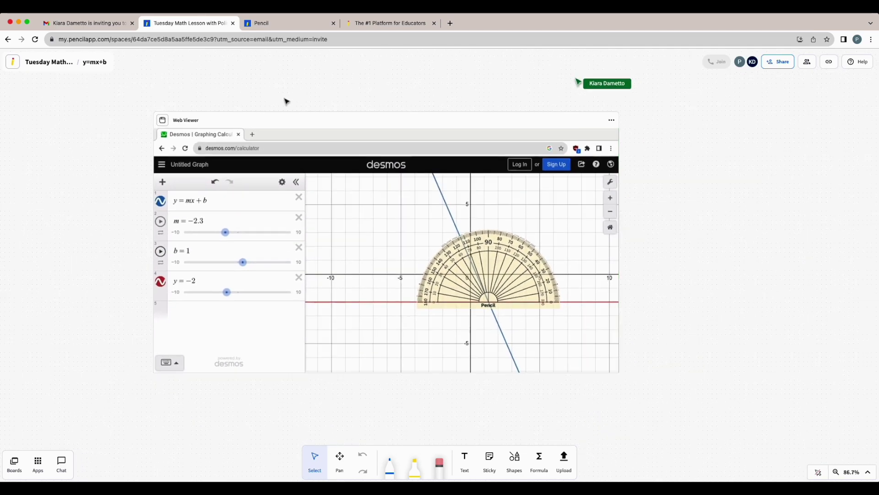
scroll(285, 101, up, 2)
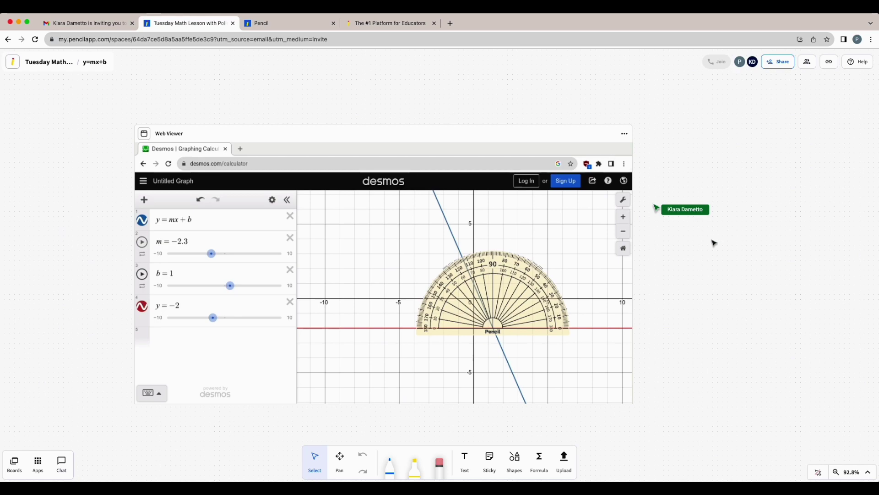
click(754, 64)
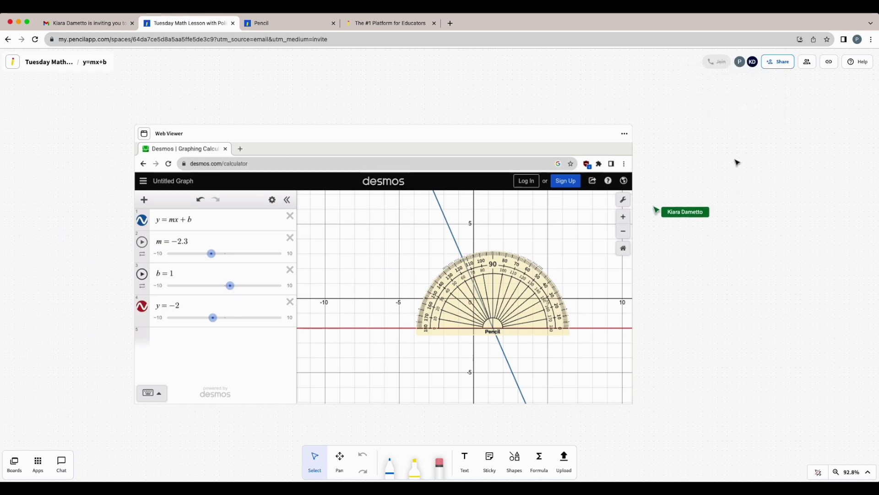
mouse_move(748, 74)
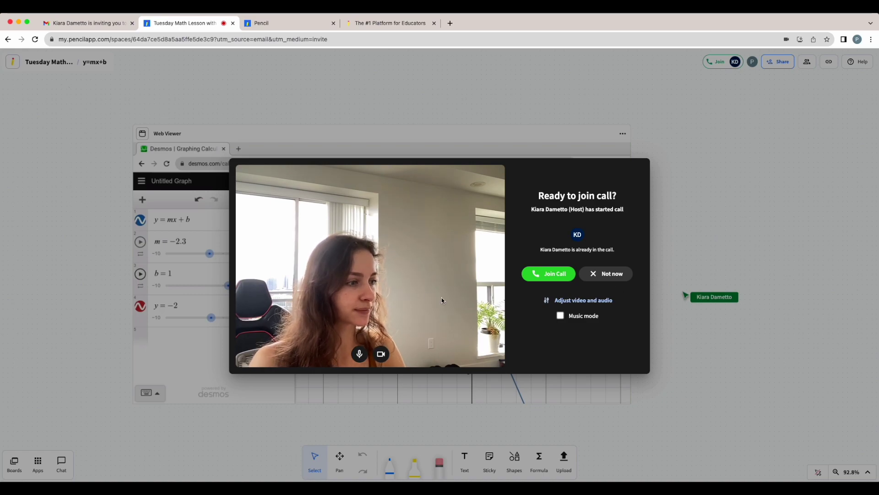
- Review the camera, microphone and speaker settings, then join the host's video call
click(578, 300)
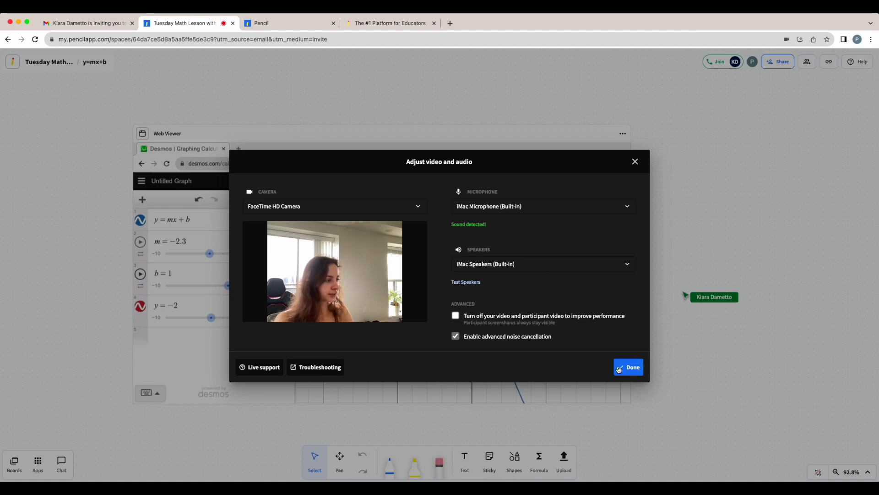
click(629, 367)
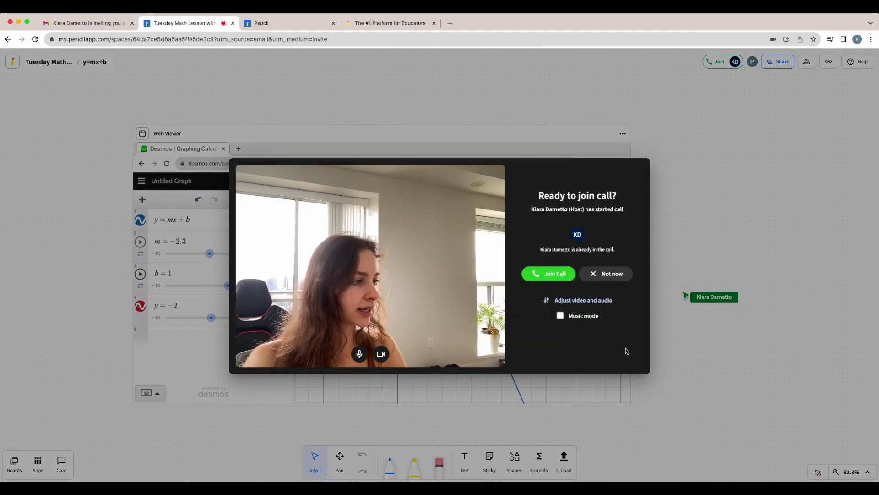
click(535, 275)
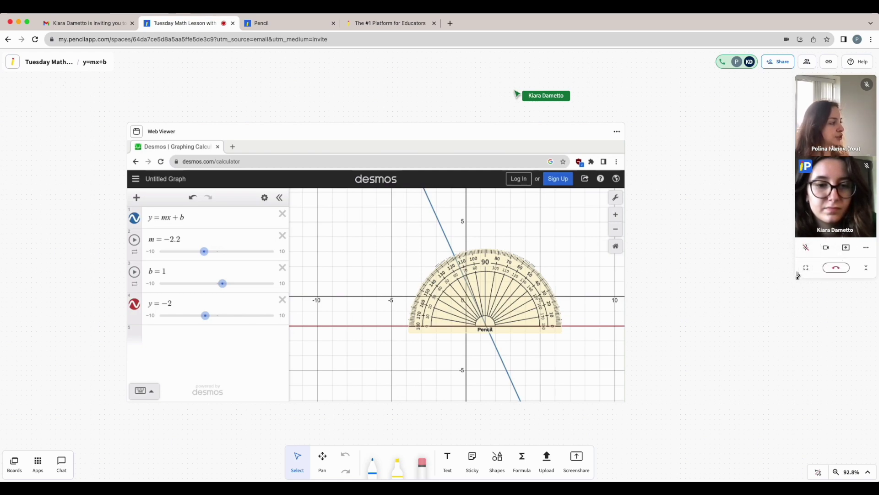
- Enlarge the video call panel, send an emoji reaction, and expand the call to full screen
drag(797, 275, 759, 291)
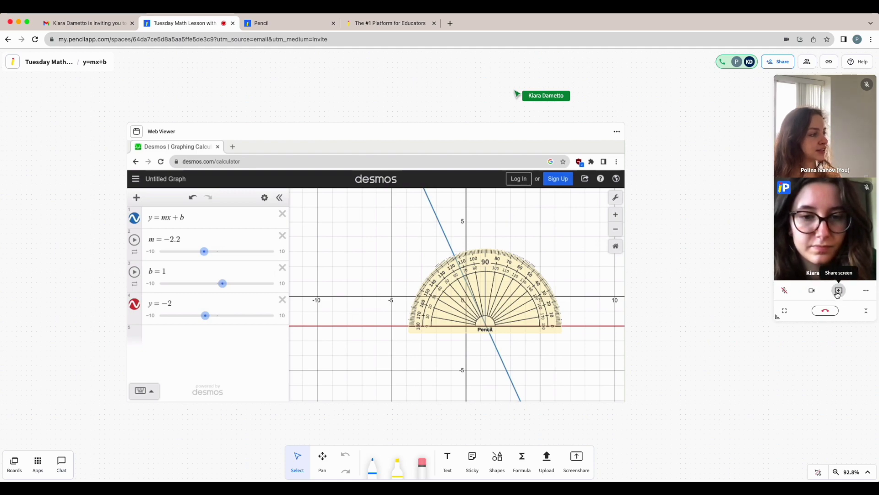
click(866, 291)
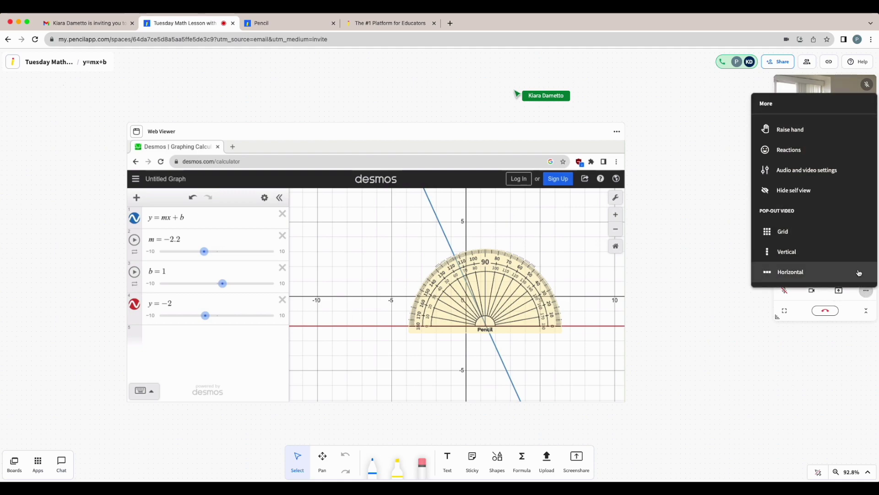
click(795, 152)
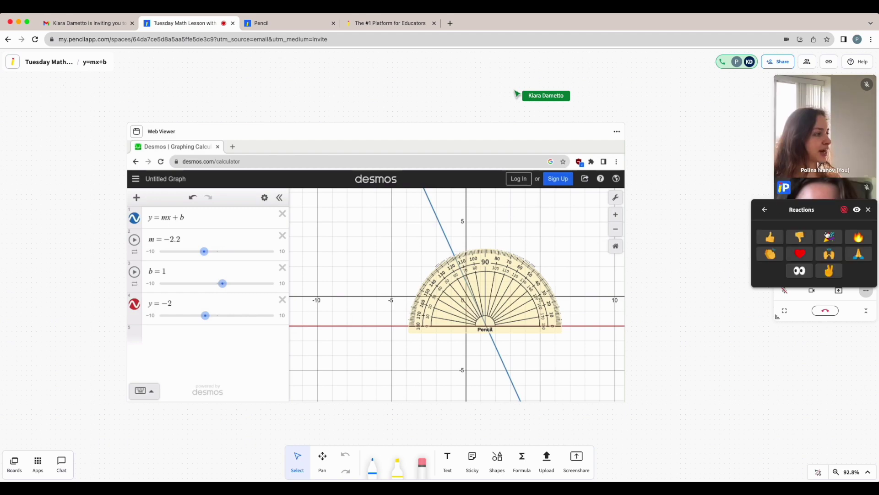
click(790, 237)
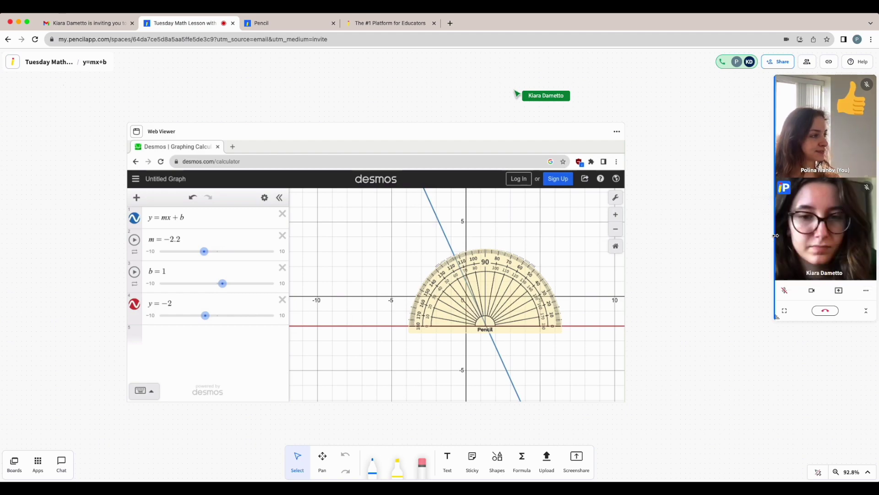
click(785, 312)
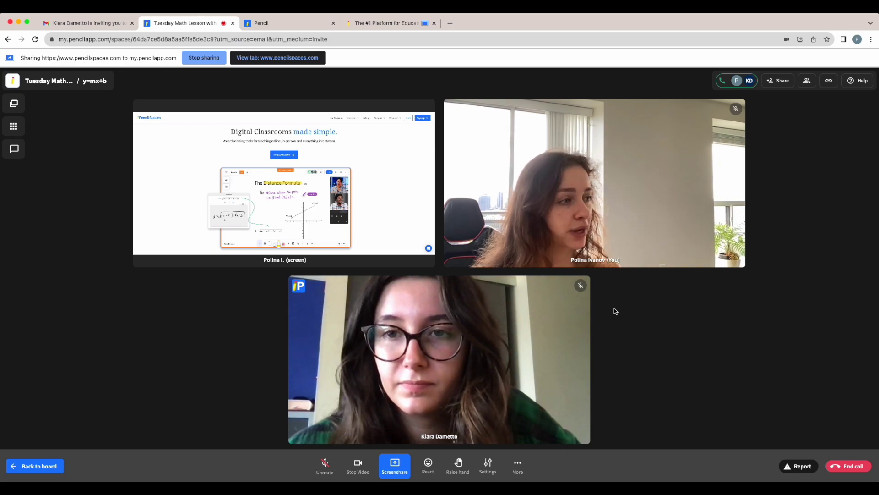
mouse_move(265, 187)
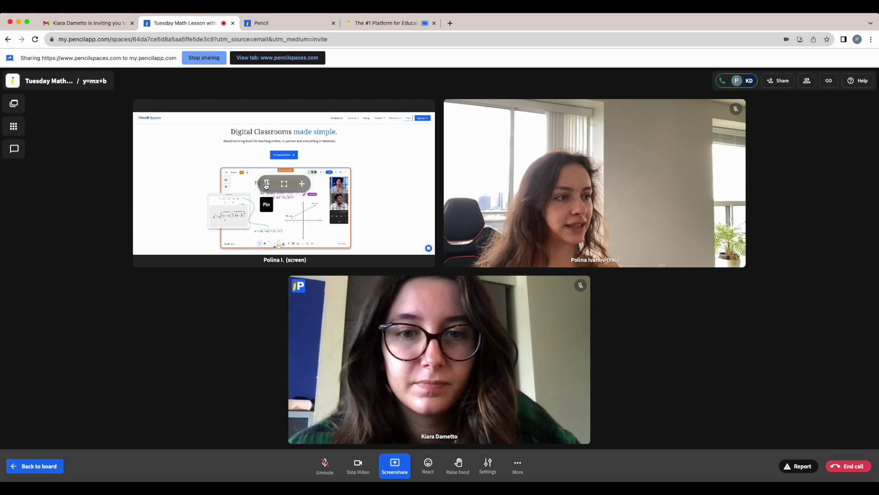
click(266, 184)
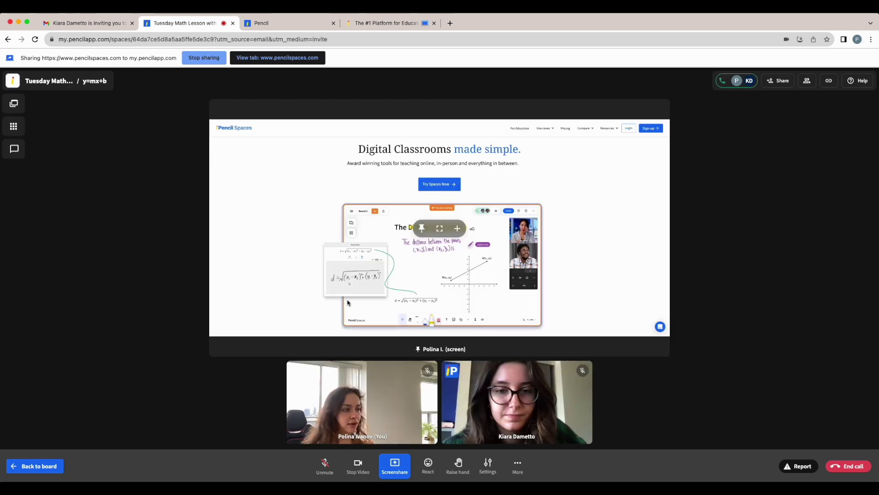
click(440, 229)
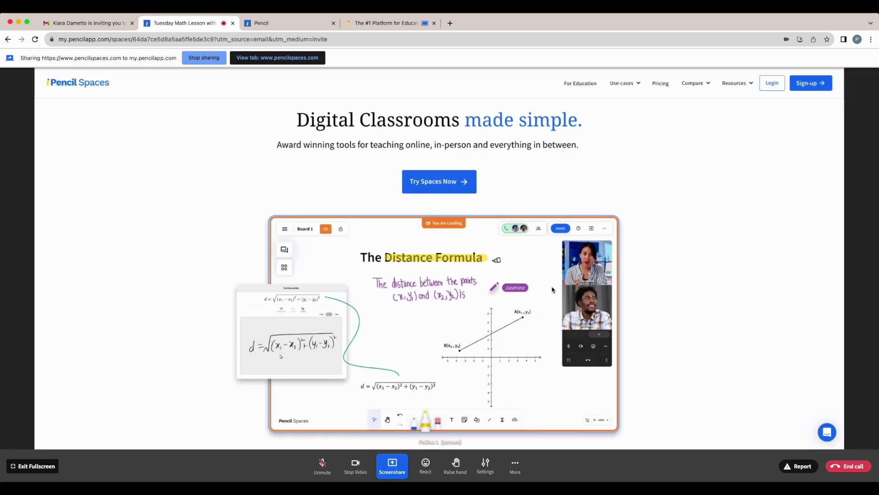
click(28, 471)
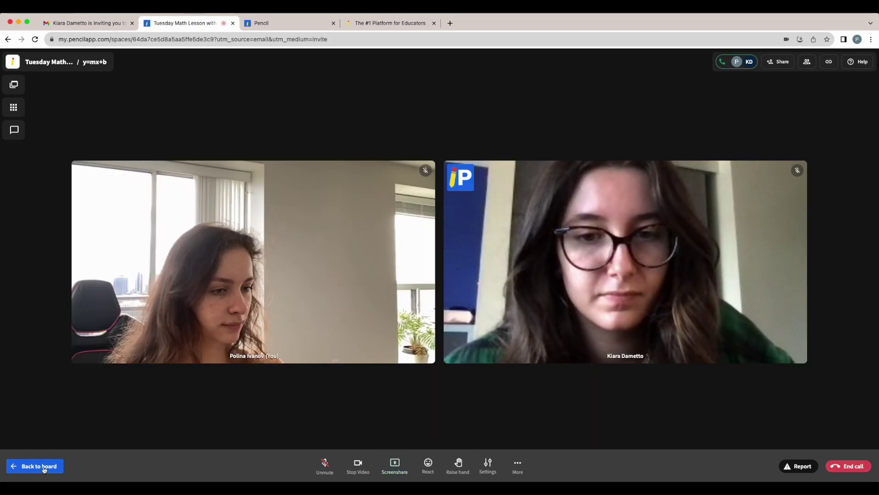
click(36, 466)
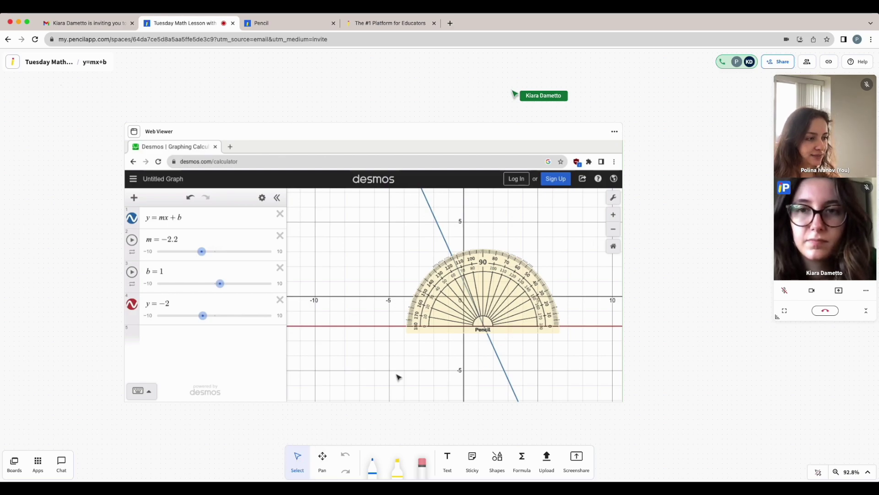
- Drag the protractor so it sits centred on the graph's origin, base along the x-axis
click(439, 312)
drag(465, 306, 489, 302)
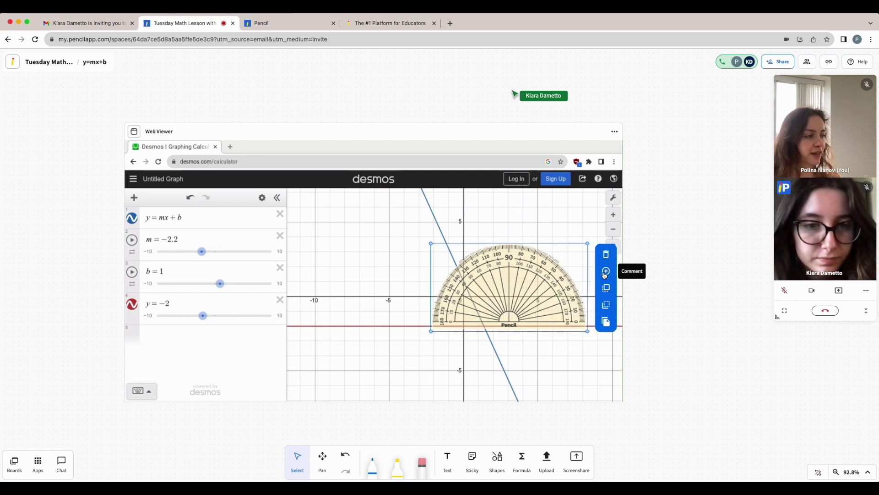
drag(533, 296, 510, 290)
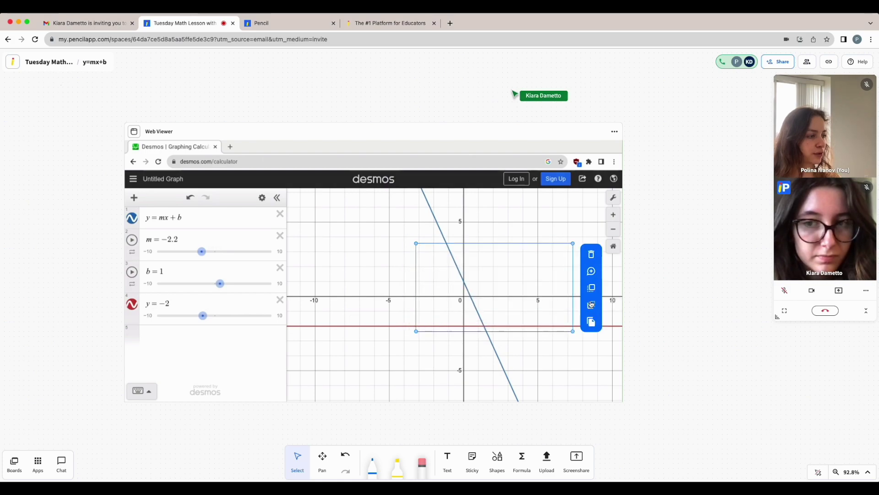
click(653, 304)
scroll(504, 376, down, 1)
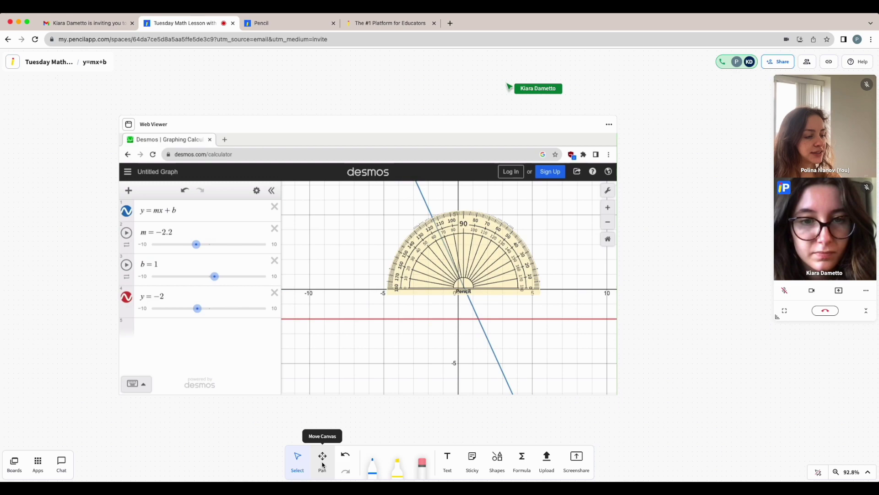
click(323, 460)
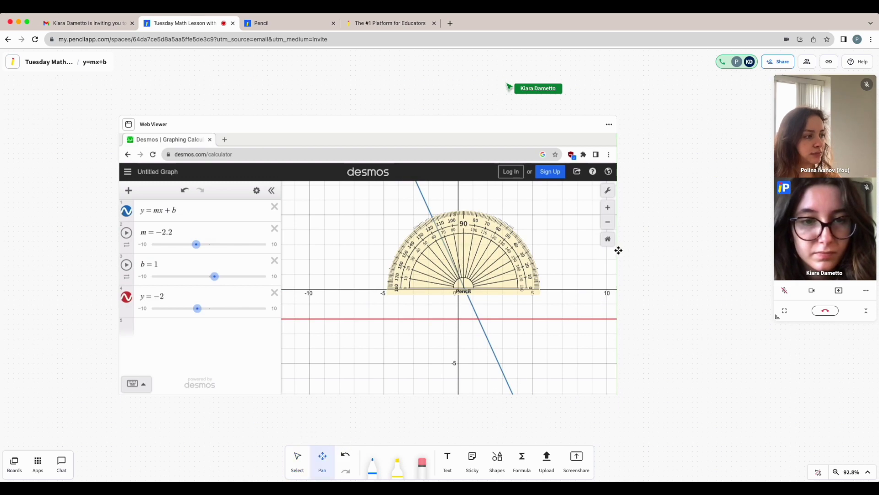
drag(655, 234, 516, 476)
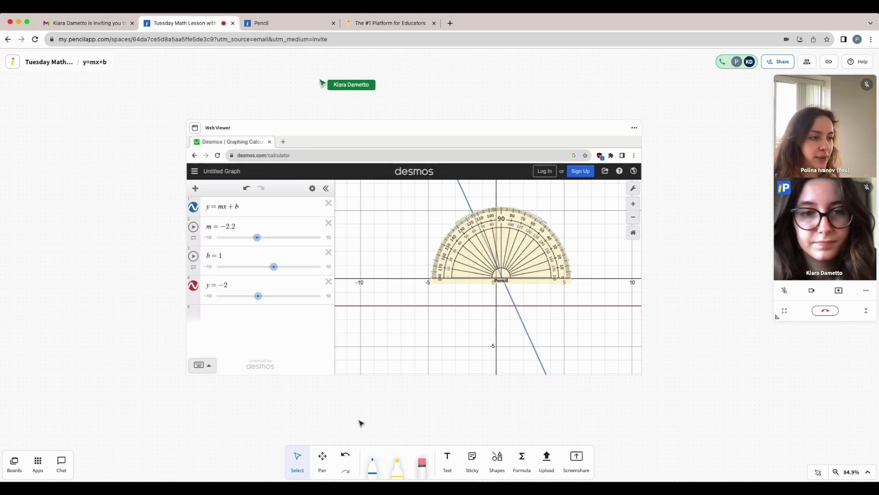
click(324, 454)
drag(242, 401, 328, 412)
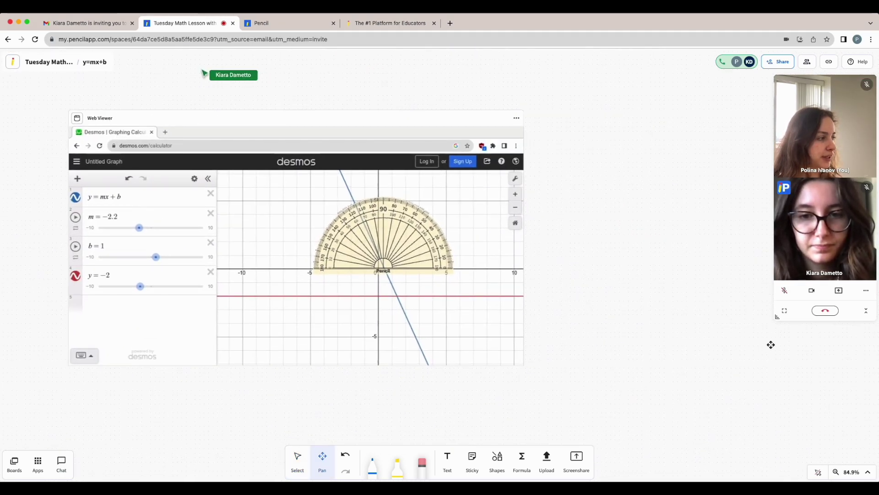
click(783, 310)
click(34, 465)
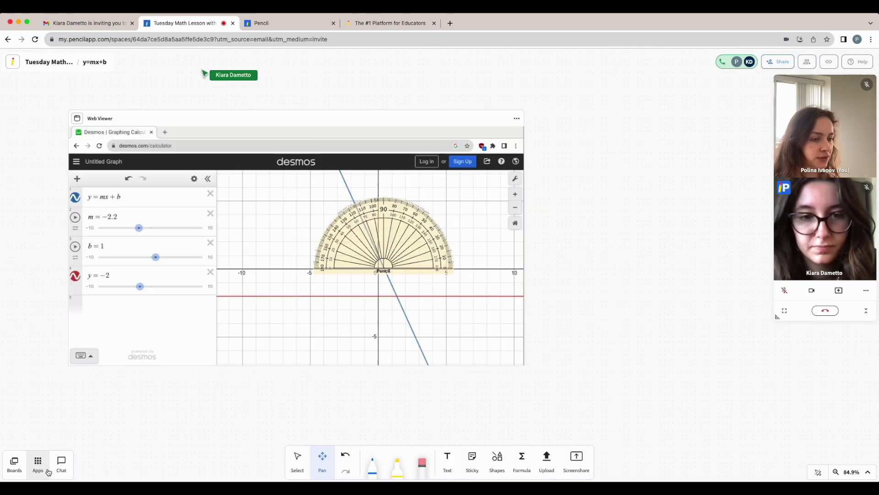
click(13, 464)
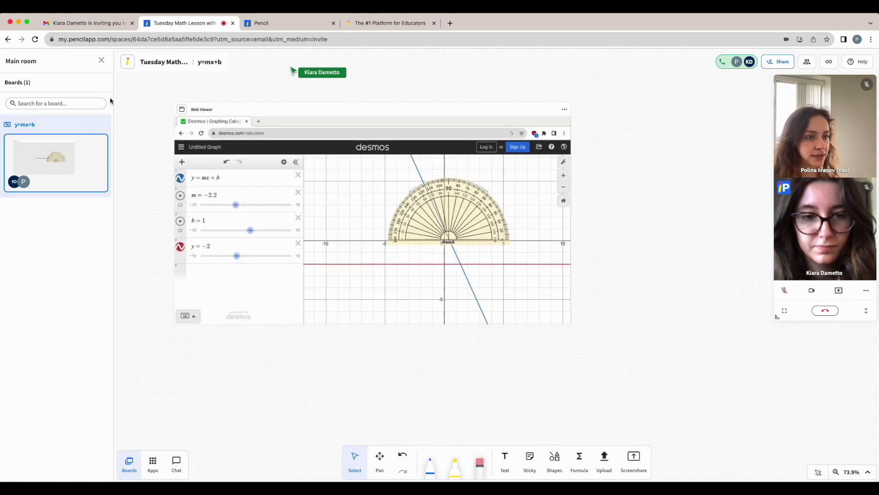
click(56, 162)
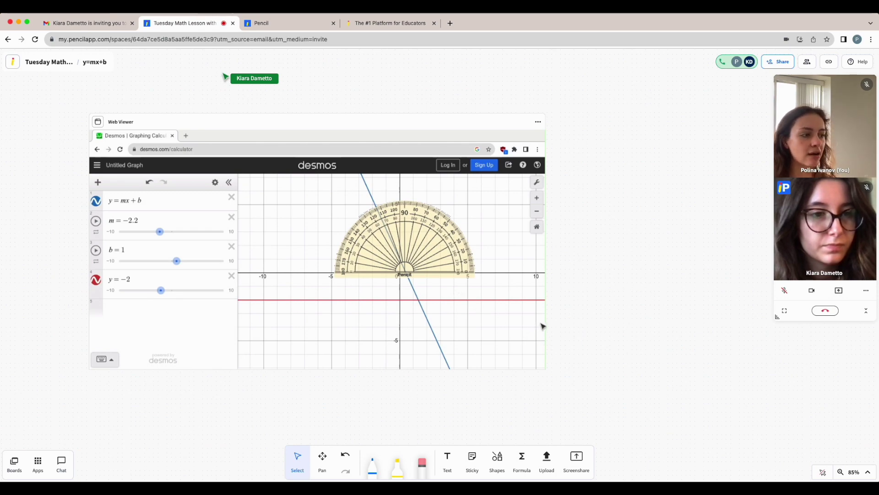
- Zoom the board in and out, return to the content, and draw a pen scribble below the Desmos viewer
click(851, 472)
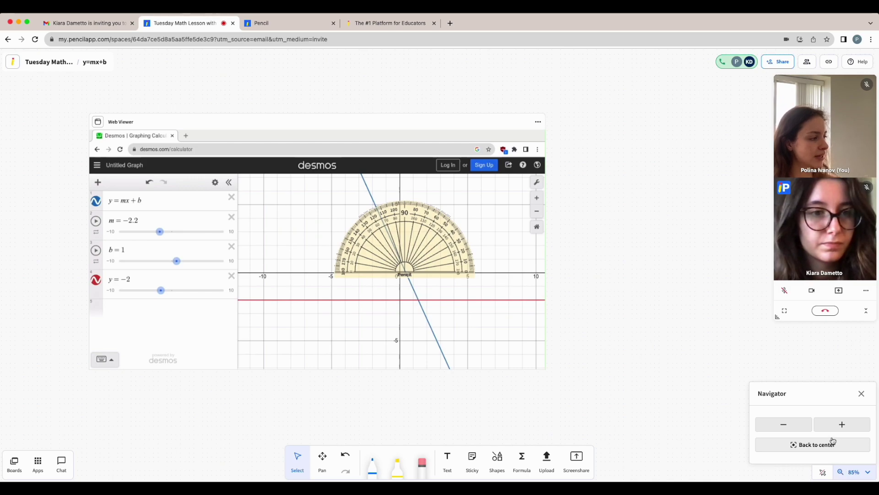
click(832, 427)
click(832, 427)
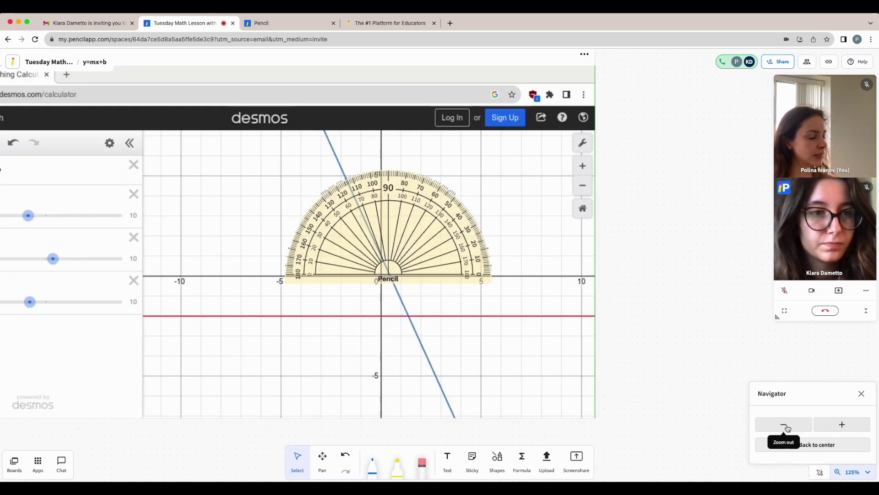
click(787, 427)
click(787, 427)
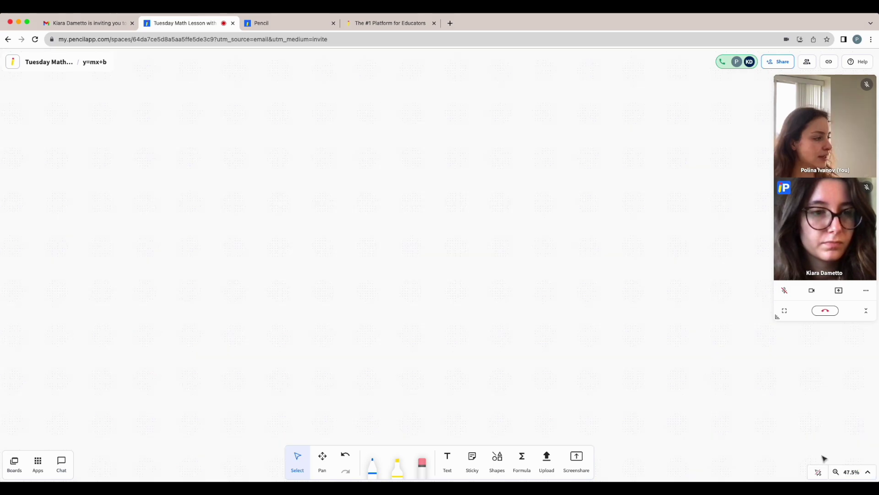
click(852, 473)
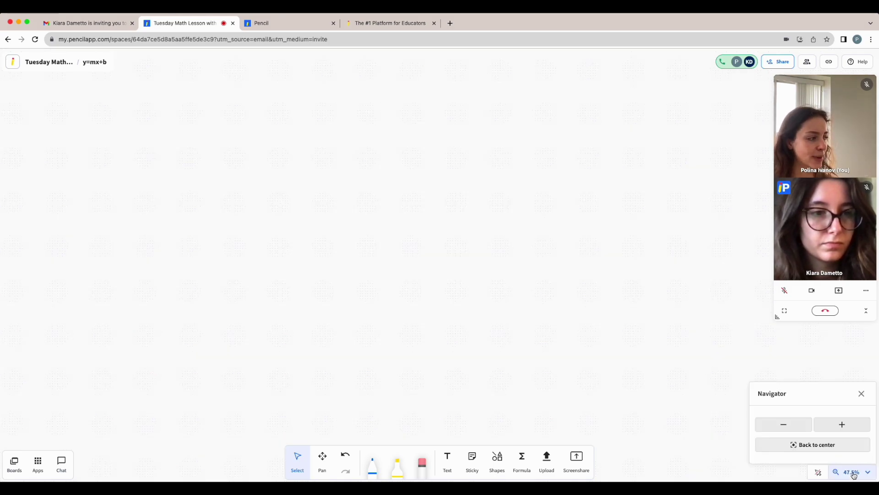
click(810, 444)
key(p)
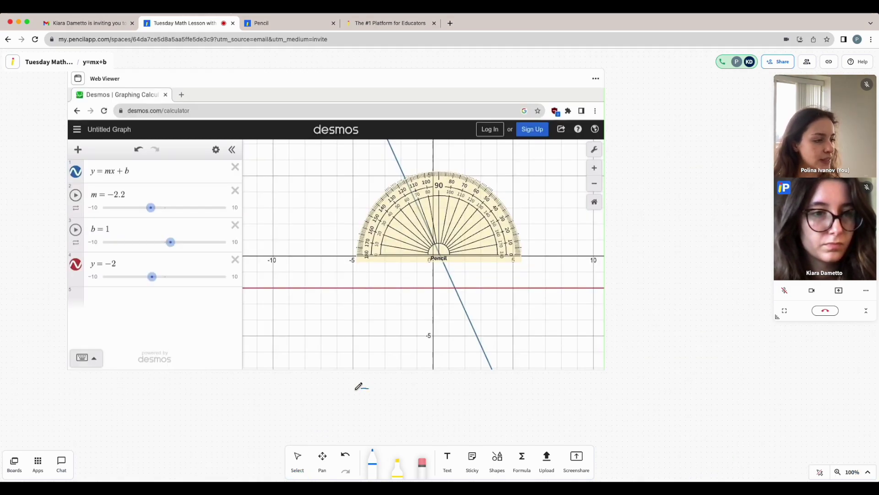
mouse_move(361, 388)
mouse_down()
mouse_move(441, 393)
mouse_move(462, 405)
mouse_up()
- Highlight the y = −2 expression and erase the blue scribble below the viewer
click(406, 469)
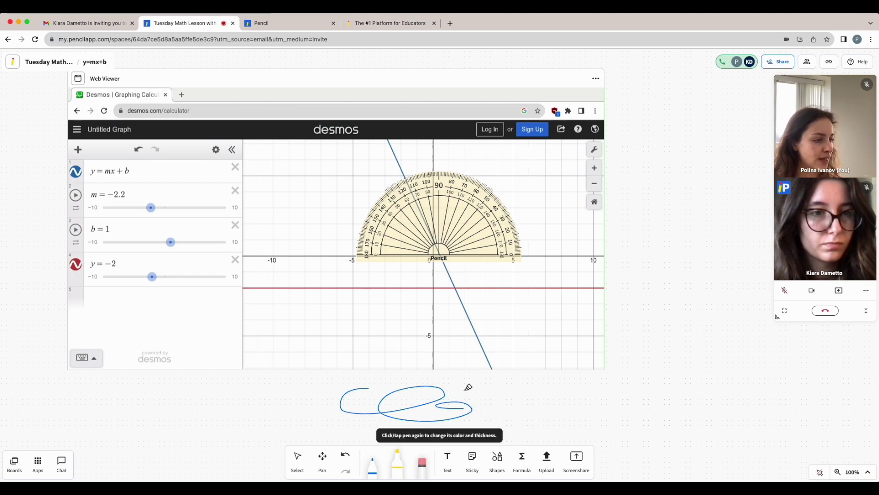
drag(86, 264, 119, 264)
click(430, 461)
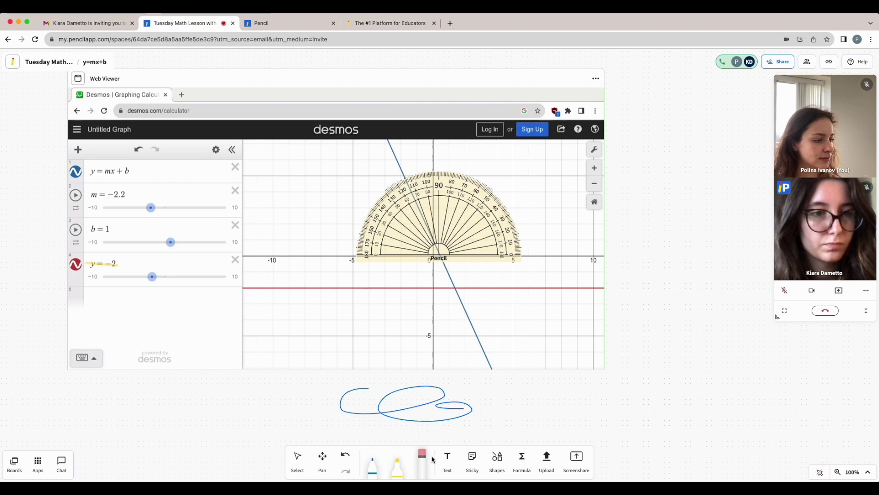
drag(477, 411, 443, 411)
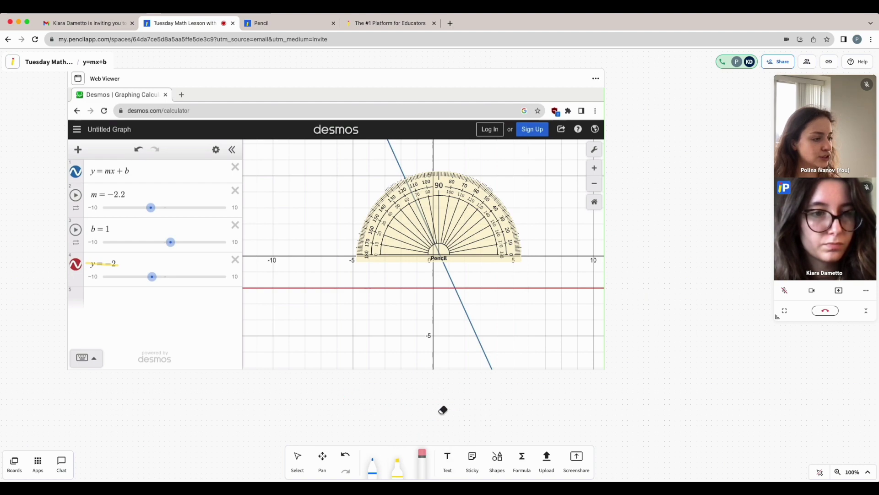
- Add a "Hello" text box below the graph
click(442, 458)
click(408, 396)
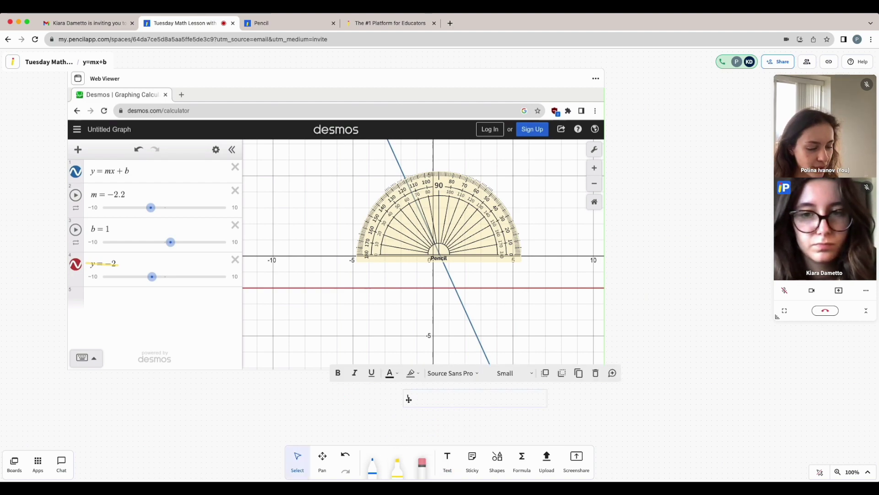
text(Hello)
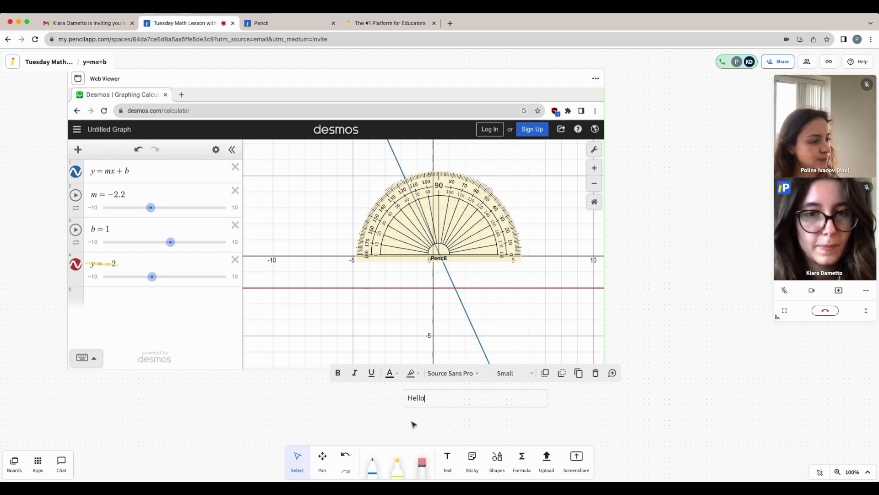
click(413, 425)
- Place a sticky note right of Hello and draw a right triangle right of the graph
click(472, 458)
click(573, 394)
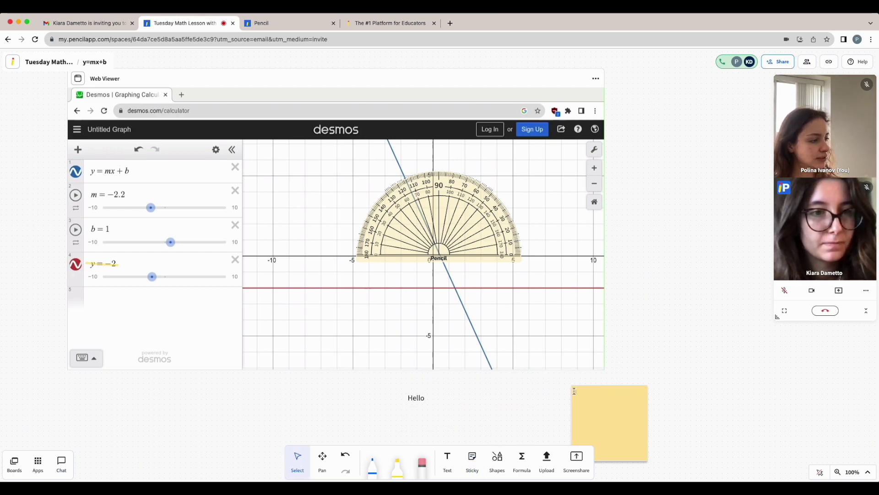
click(496, 459)
click(496, 408)
drag(621, 301, 691, 340)
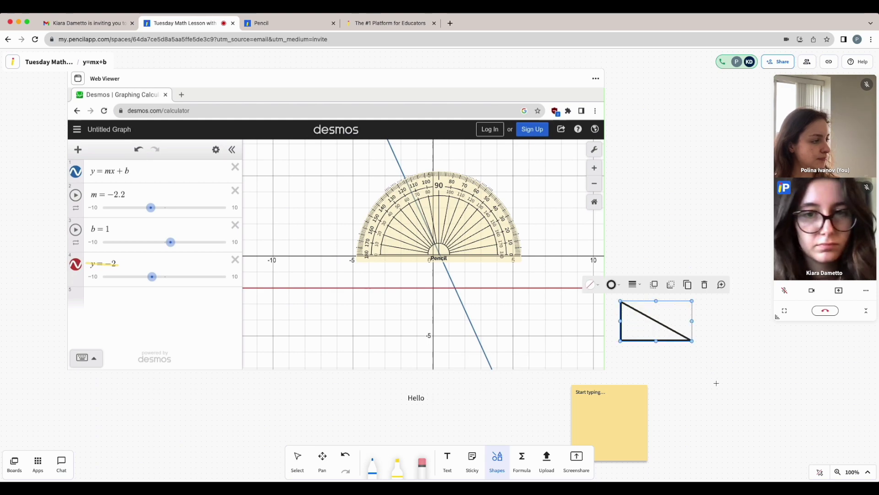
- Handwrite the formula 2 + 3 = ? in the formula editor and place it on the board
click(523, 466)
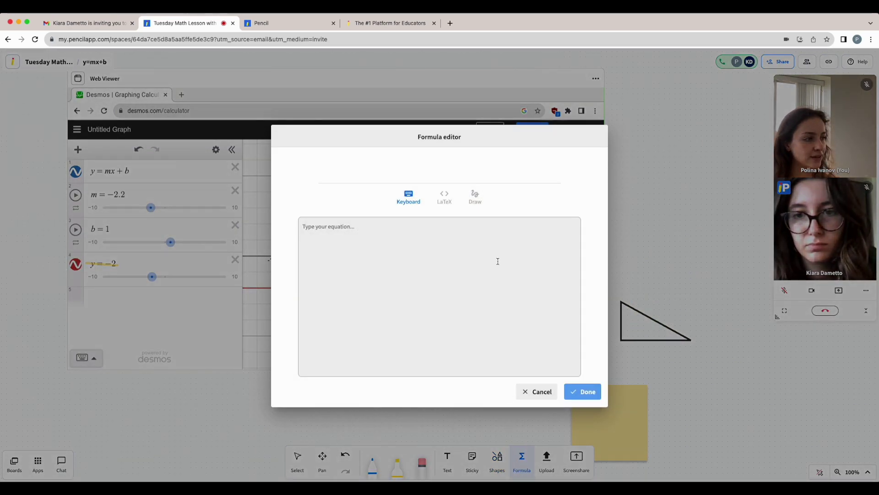
click(477, 196)
mouse_move(320, 239)
mouse_down()
mouse_move(331, 251)
mouse_move(343, 245)
mouse_up()
drag(339, 241, 339, 251)
drag(353, 238, 354, 251)
drag(404, 240, 402, 250)
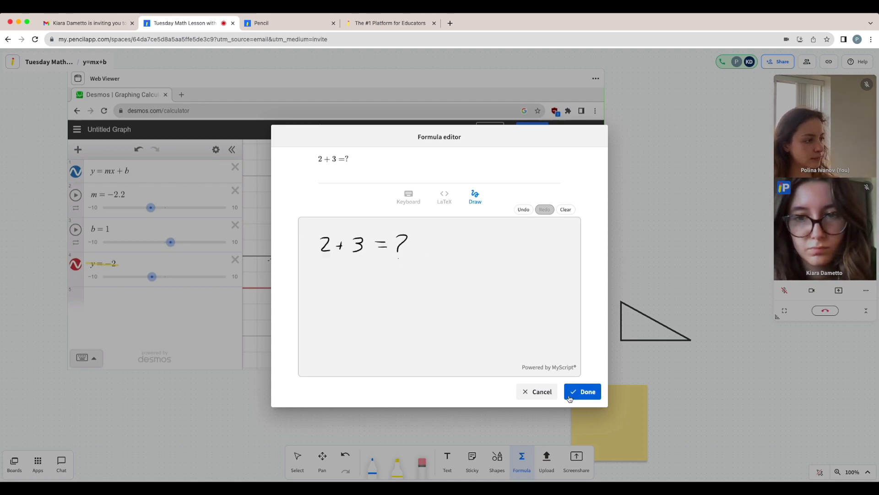
click(583, 392)
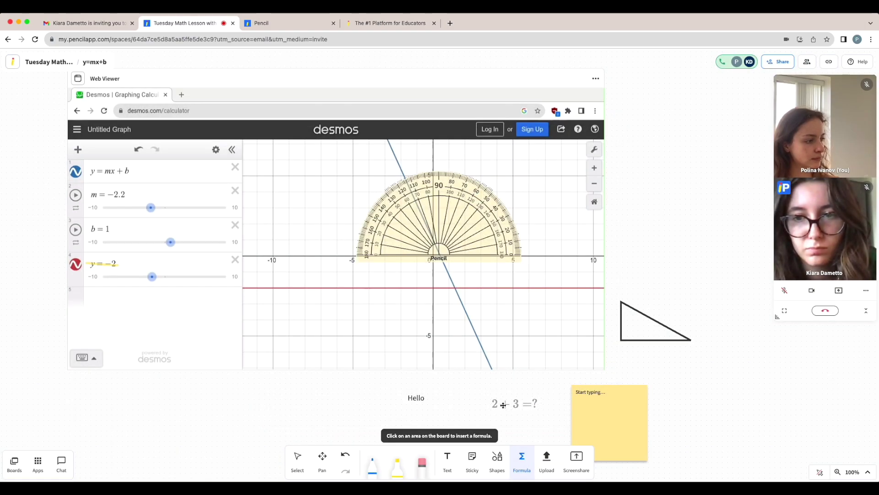
- Cancel the Insert file(s) window without uploading, zoom the board out, and show the room's board list
click(547, 460)
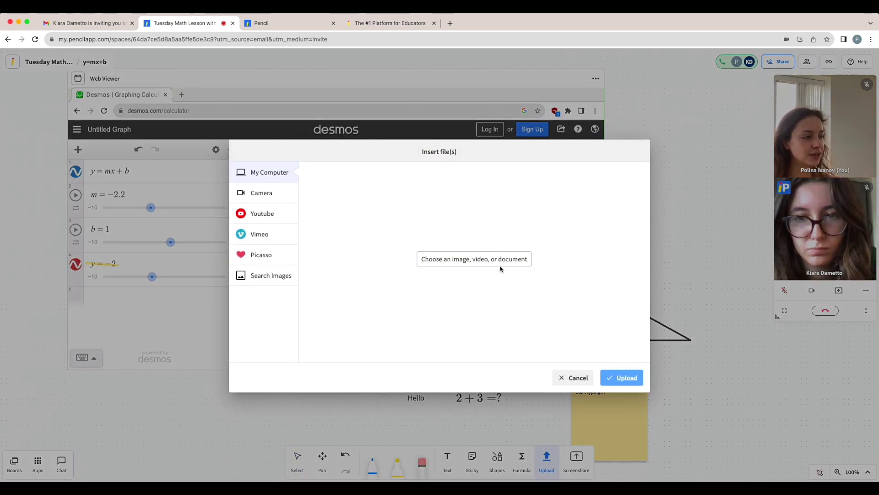
click(587, 387)
scroll(606, 385, down, 3)
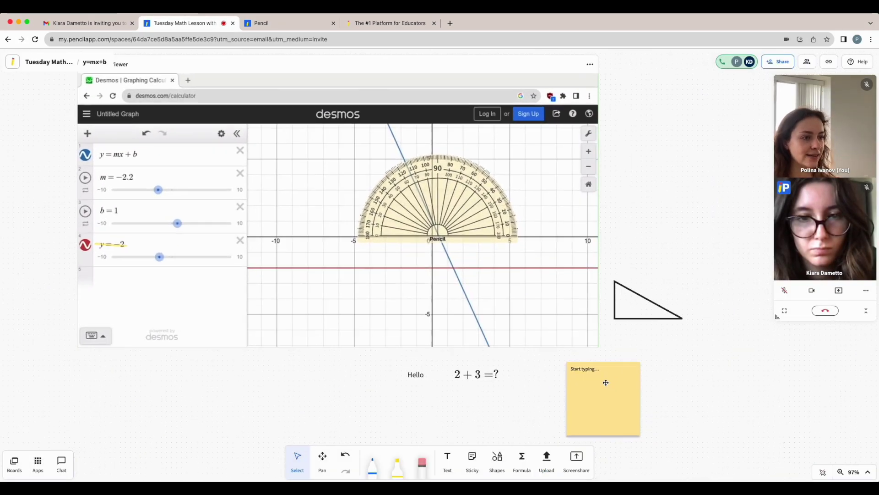
scroll(606, 382, down, 3)
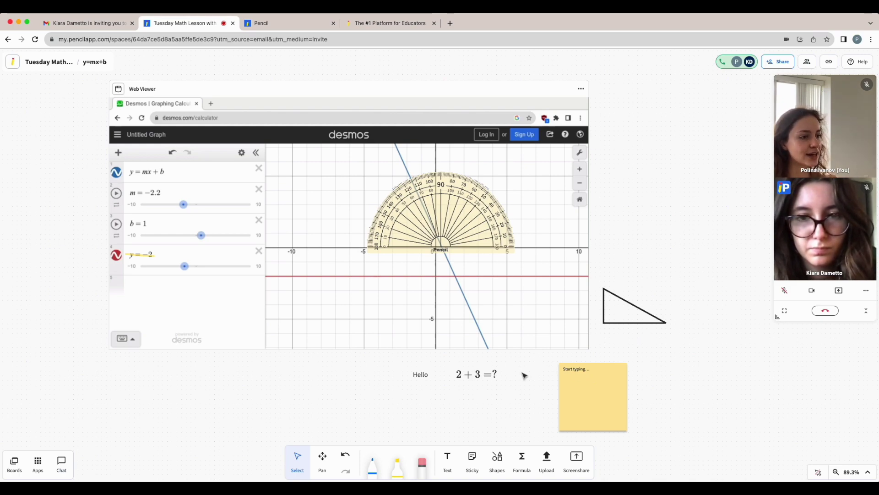
click(14, 463)
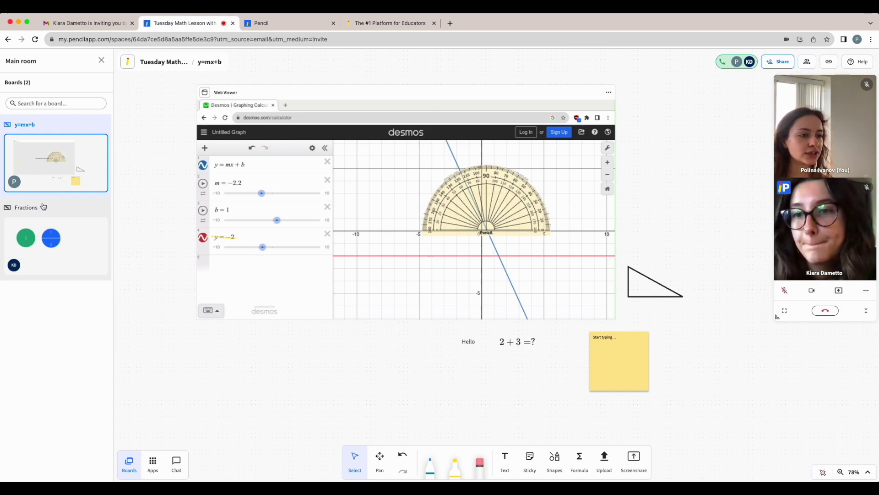
- Open the Fractions board and zoom around its 1/1 and 1/2 circles
click(44, 221)
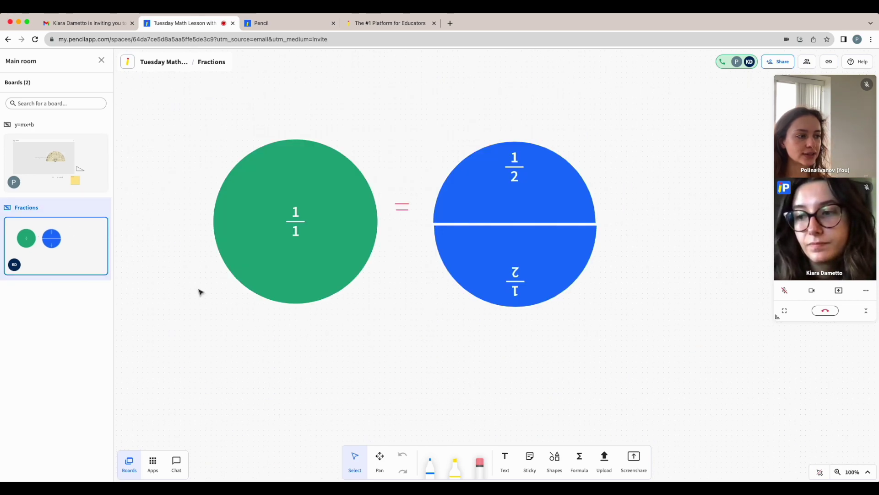
scroll(253, 312, down, 5)
scroll(381, 298, left, 3)
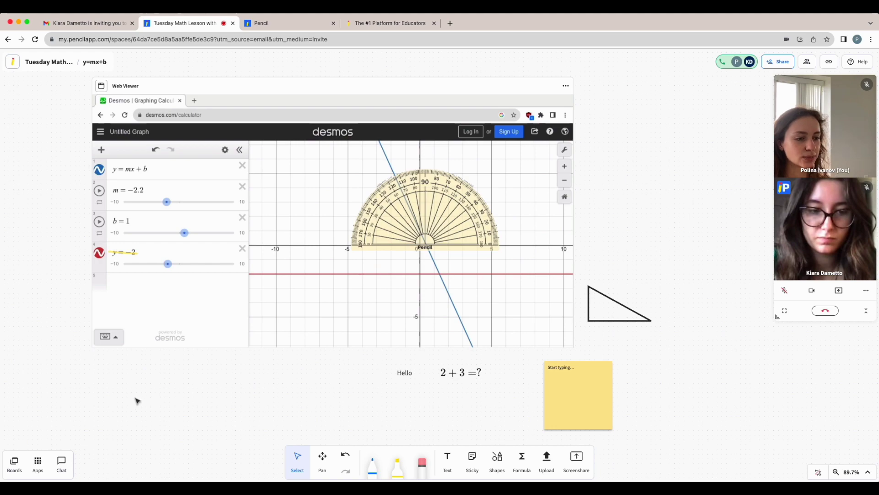
- Scroll through the Apps list, then start and cancel adding a comment
click(38, 466)
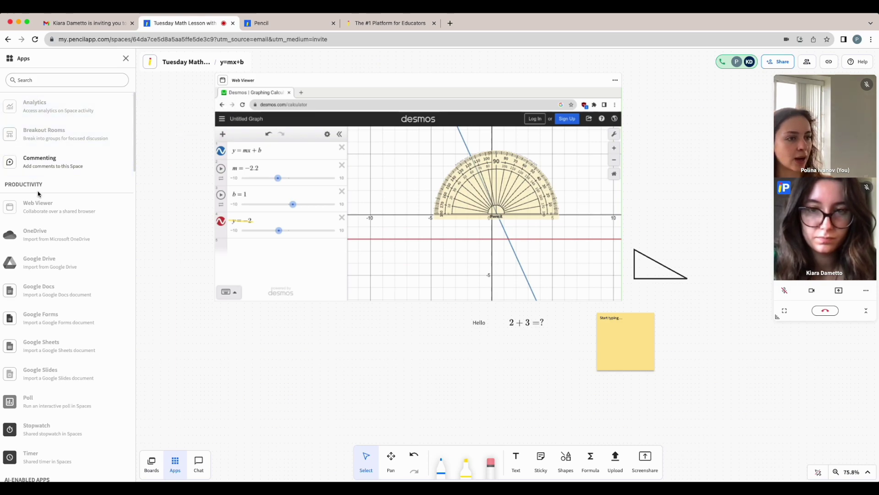
scroll(40, 201, down, 1)
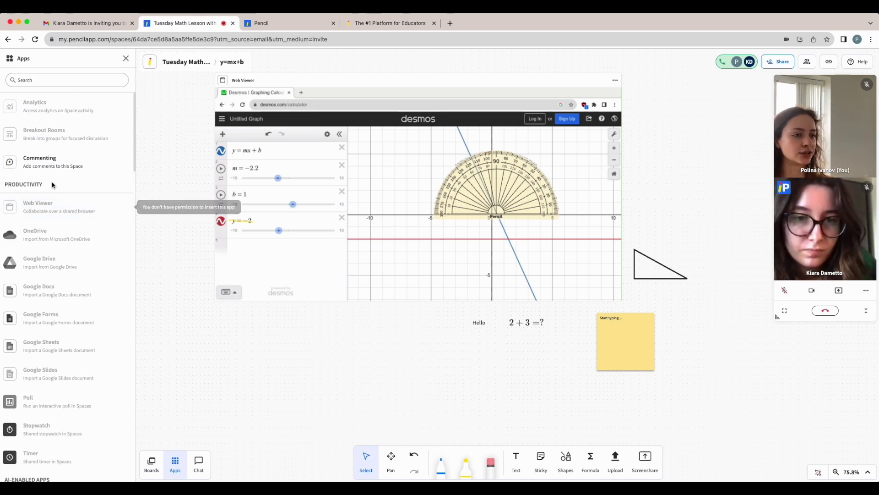
scroll(61, 195, down, 10)
scroll(62, 196, up, 3)
scroll(62, 196, up, 8)
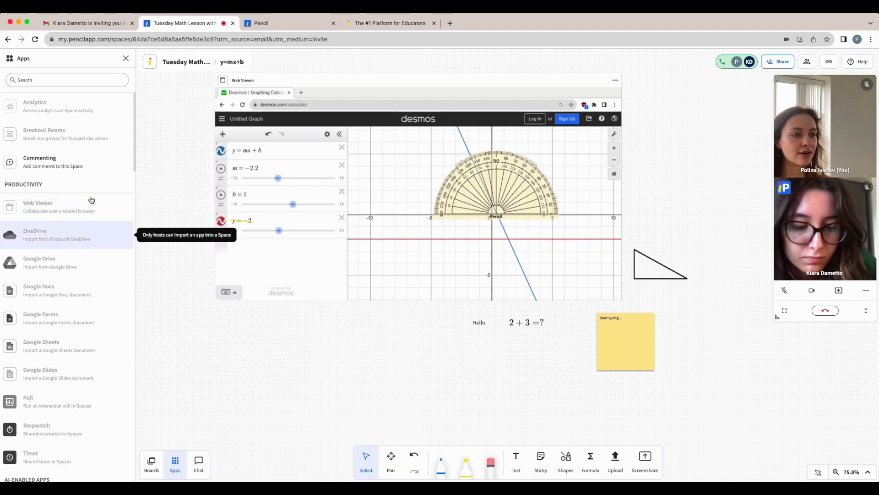
click(40, 163)
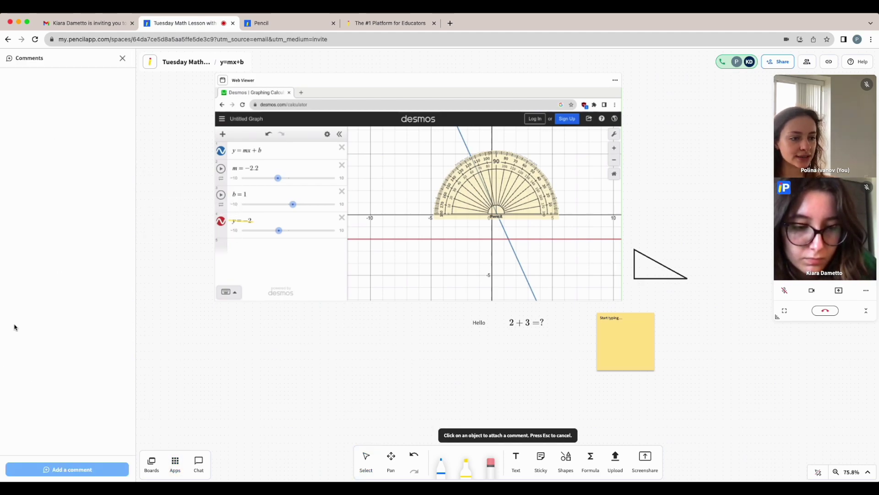
key(Escape)
- Browse the Resource Library's Mathematics, Physics and Numbers & Fractions categories, then close the apps list
click(27, 280)
click(73, 110)
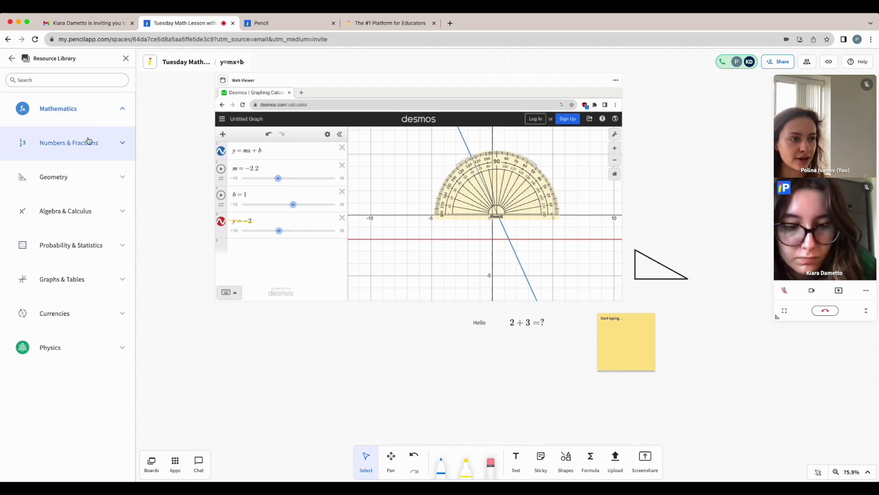
click(118, 347)
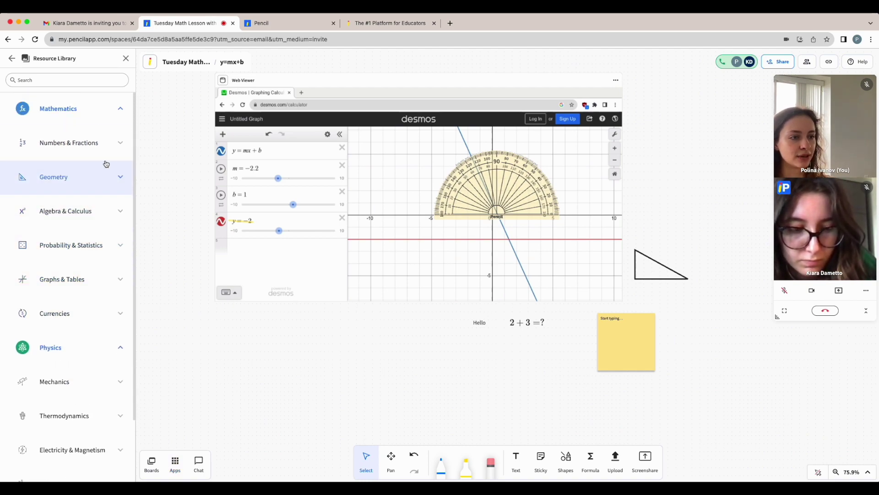
click(109, 145)
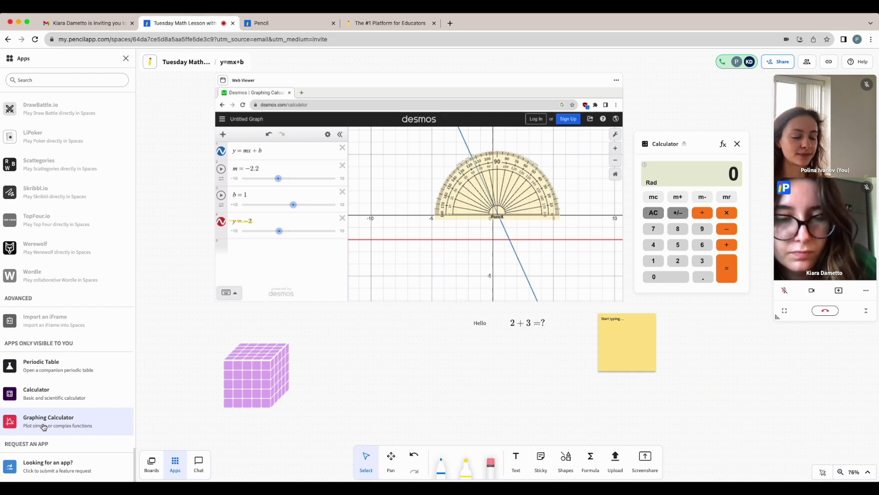
scroll(43, 427, up, 10)
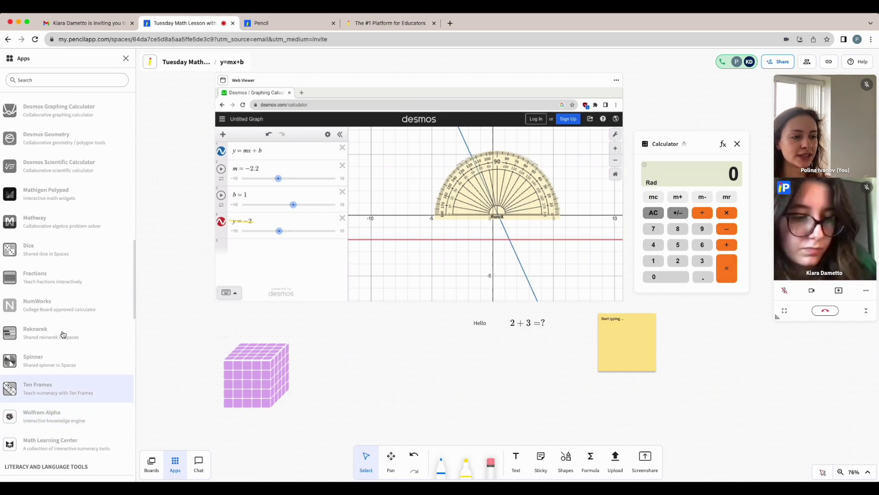
scroll(60, 296, up, 7)
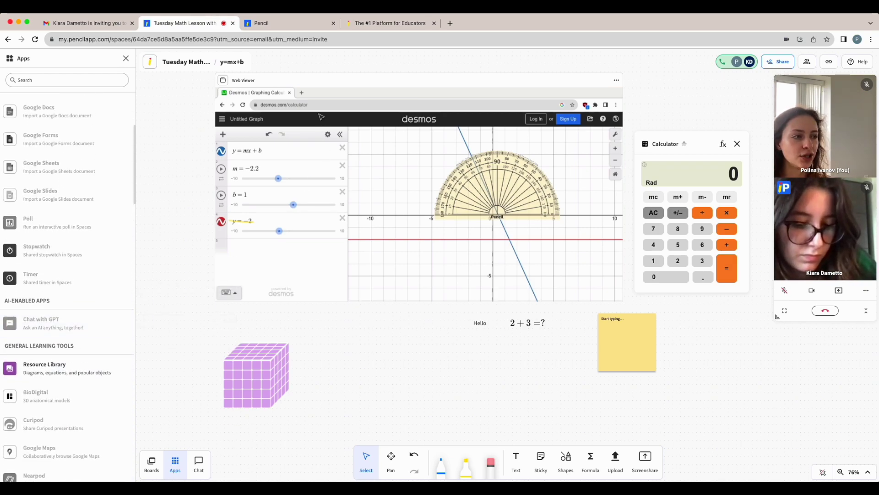
click(124, 58)
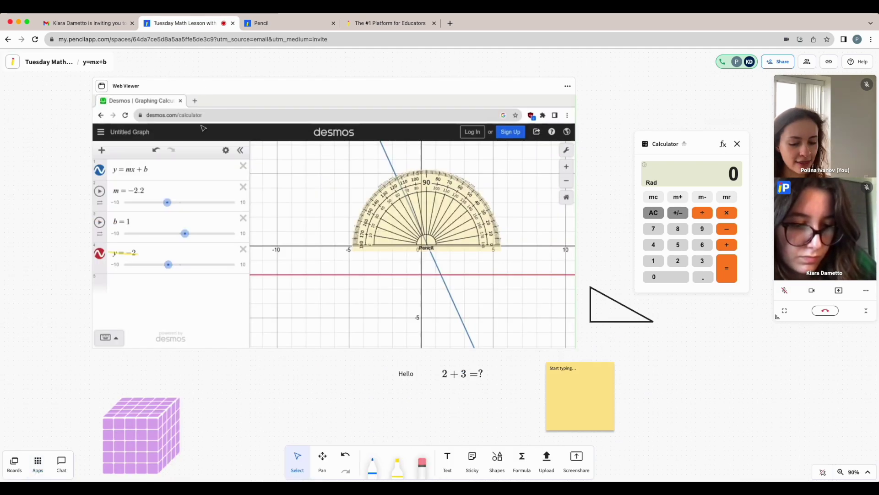
- Remove the calculator widget and drag the Desmos m slider to change the slope of y=mx+b
scroll(241, 124, up, 5)
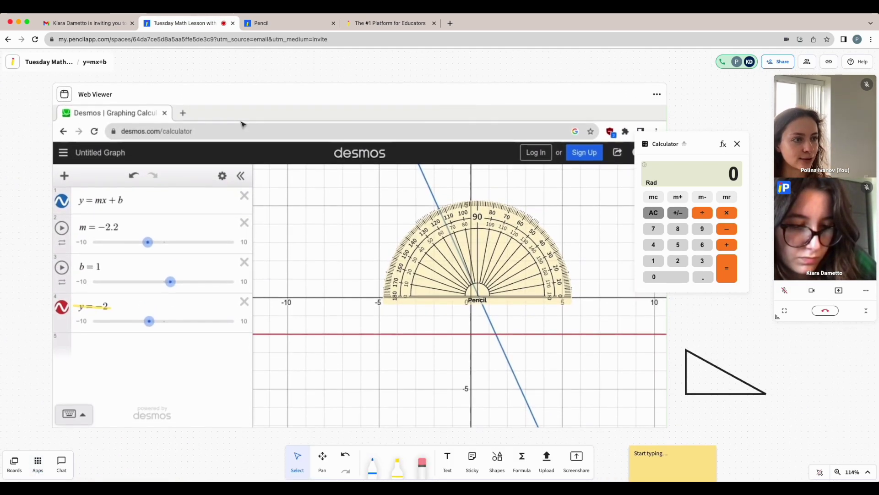
click(248, 222)
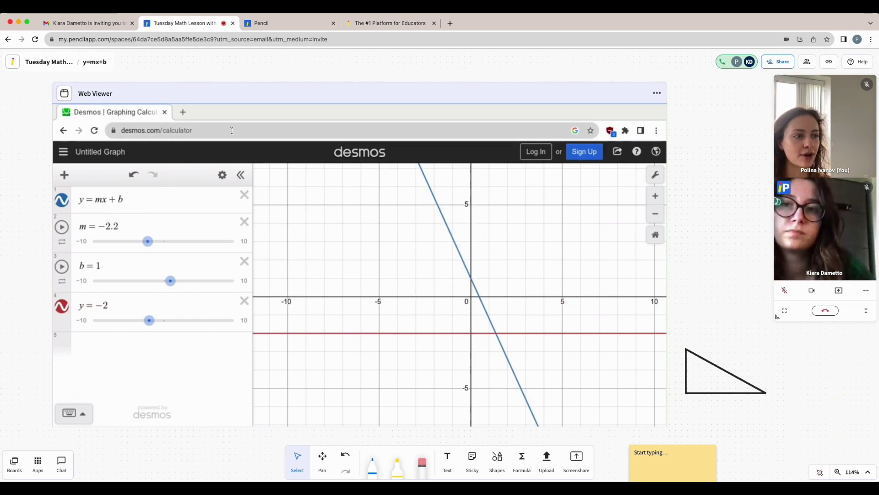
drag(150, 244, 131, 246)
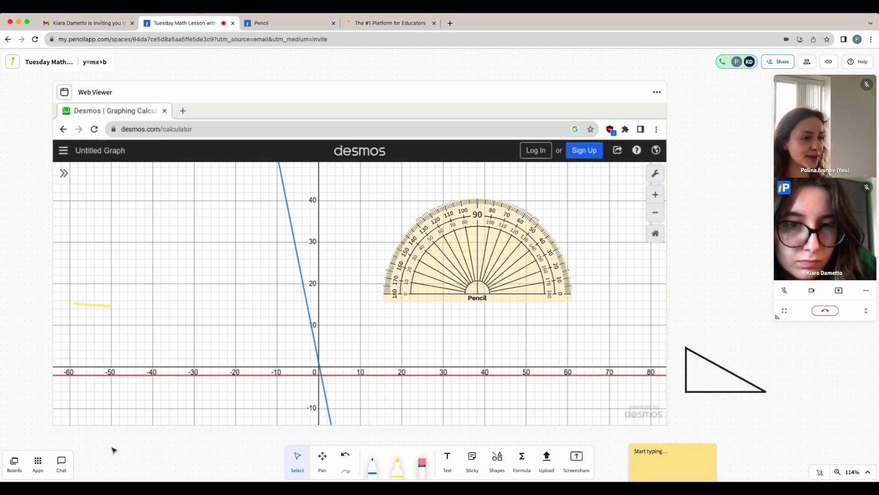
- Post 'Hello!' in the Everyone in this Space chat, then close the chat panel
click(61, 462)
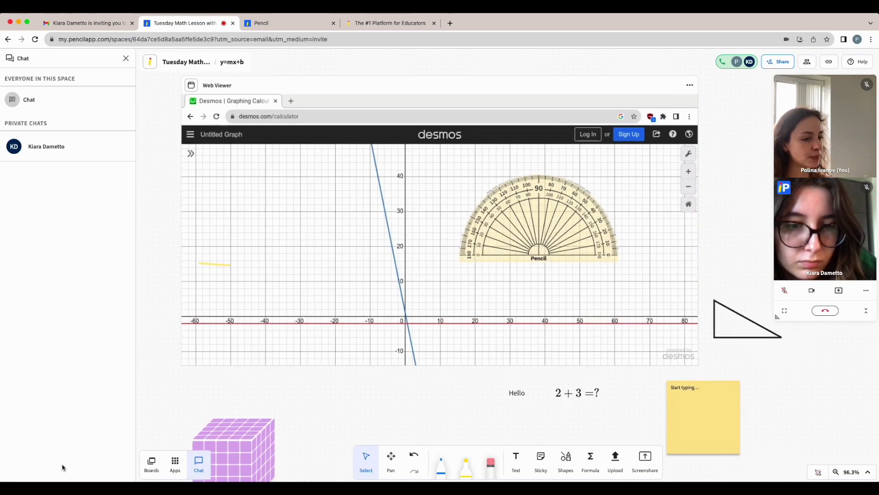
click(41, 104)
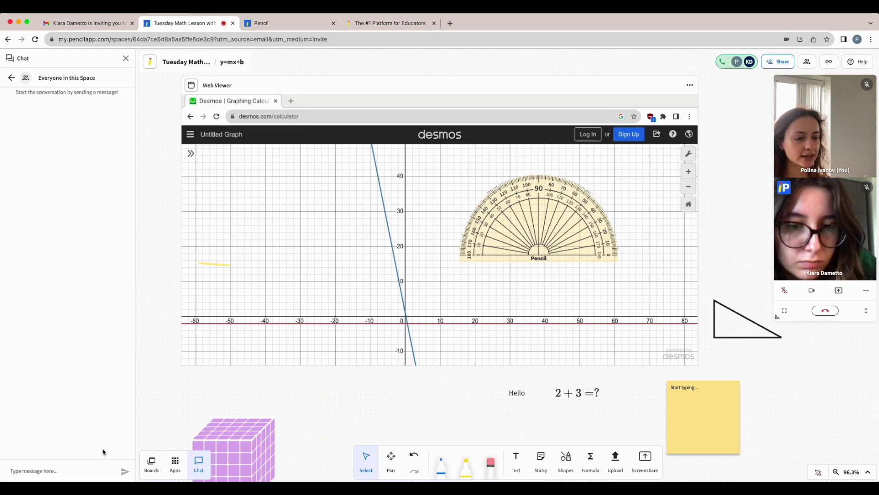
text(He)
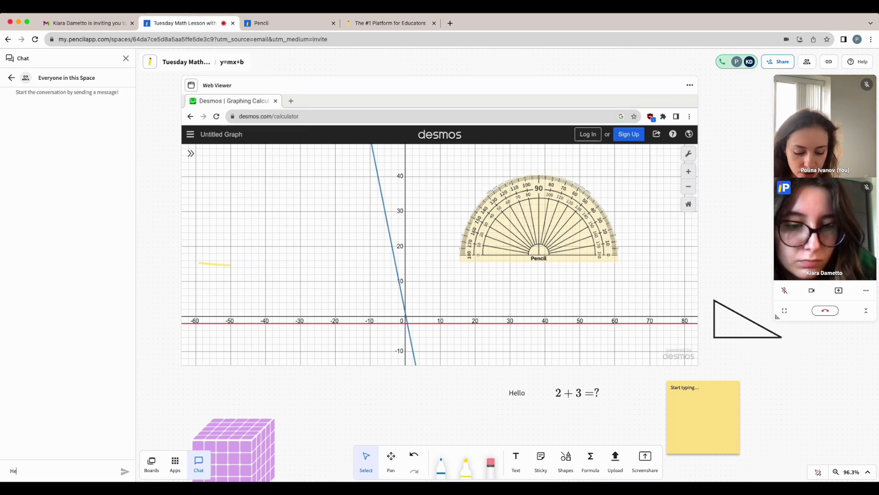
text(llo!)
key(Return)
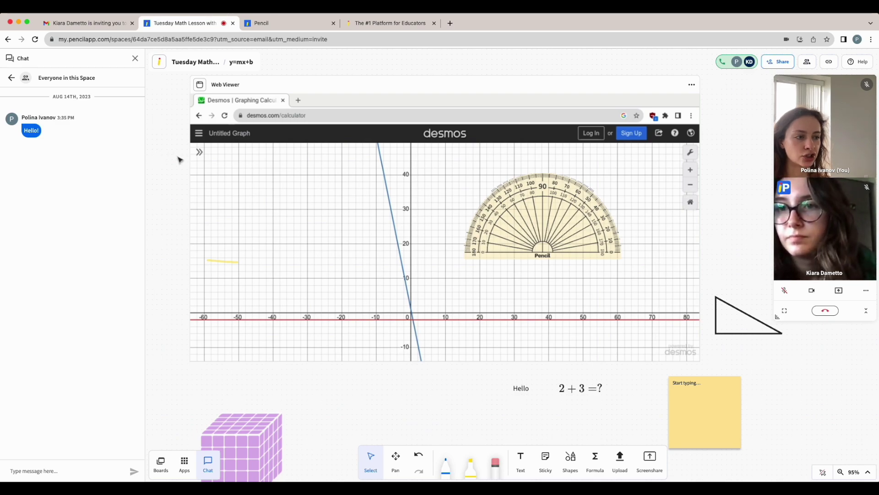
scroll(173, 169, down, 5)
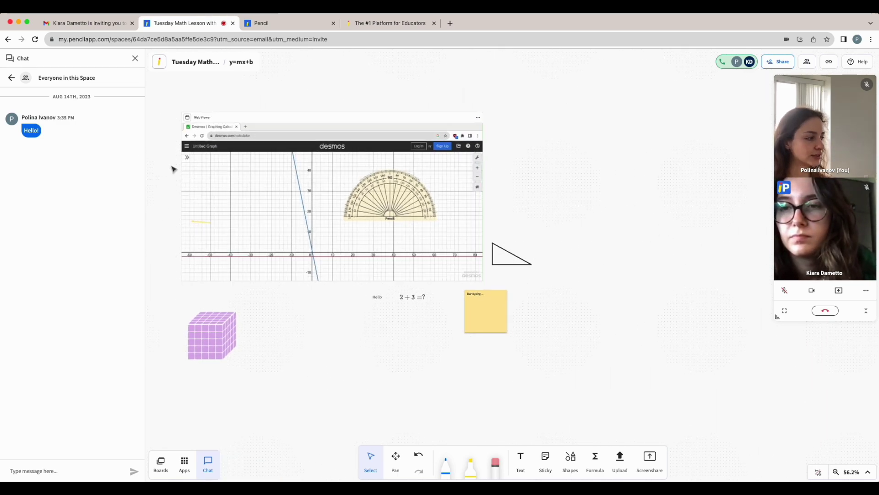
scroll(150, 134, up, 1)
key(Escape)
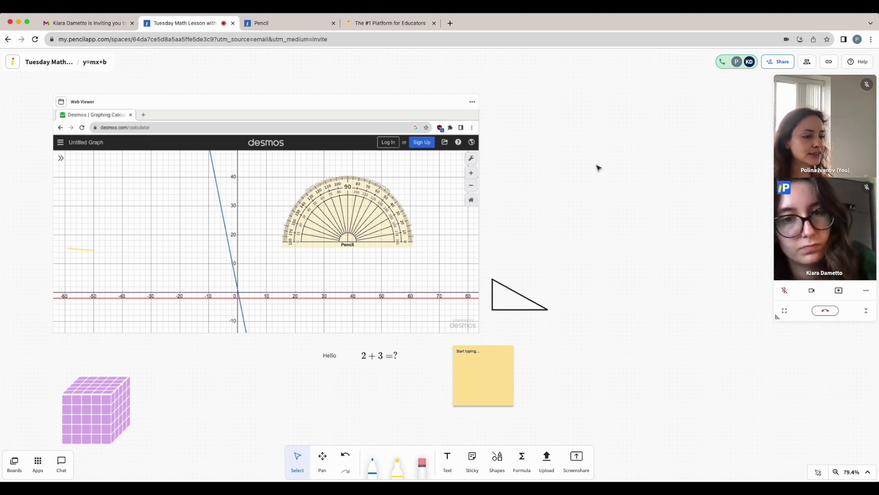
- Leave the video call while staying in the space, rejoin it, and open Settings & Preferences
click(858, 61)
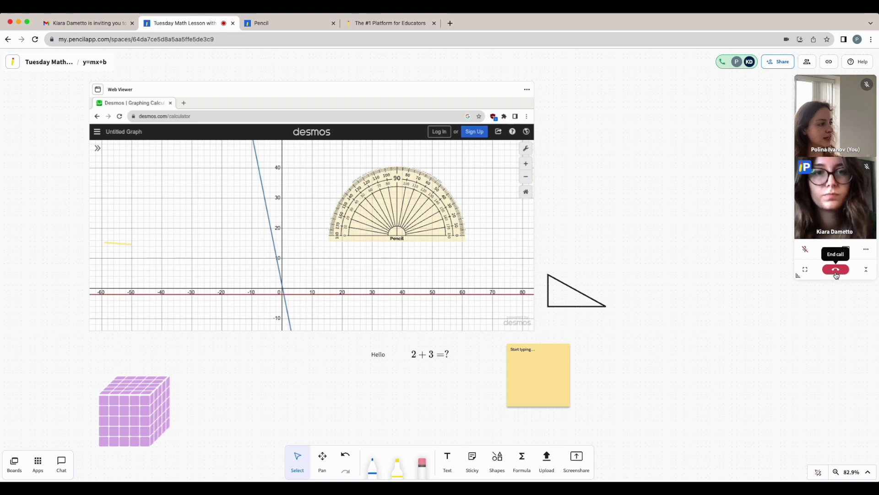
click(838, 272)
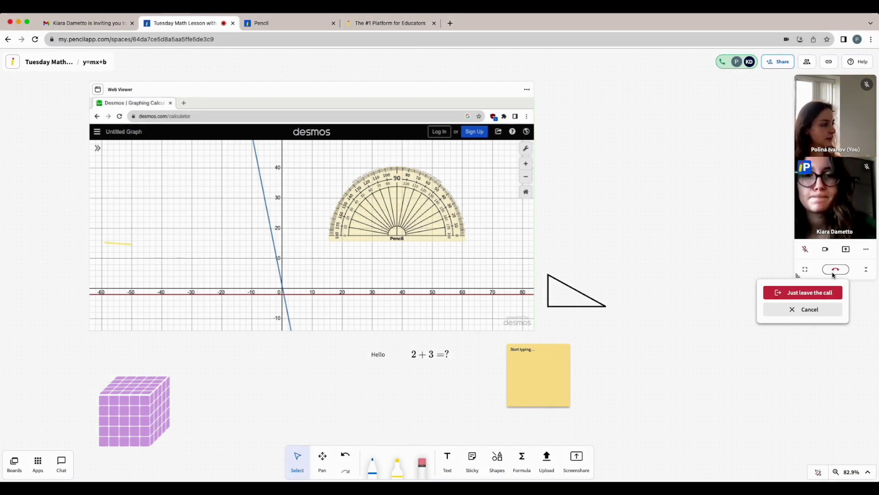
click(805, 293)
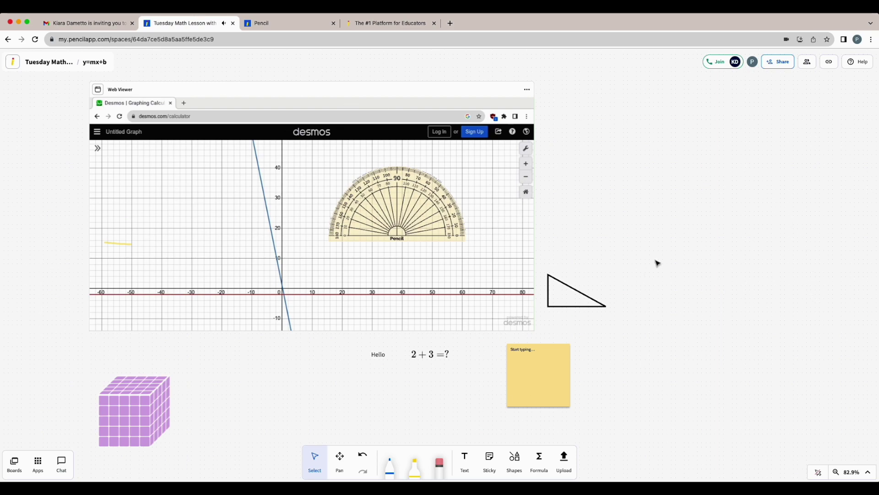
click(718, 61)
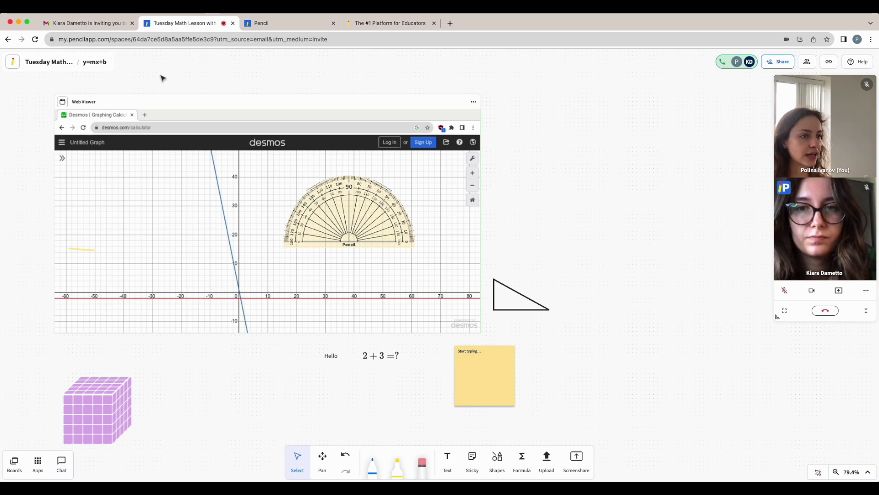
click(12, 64)
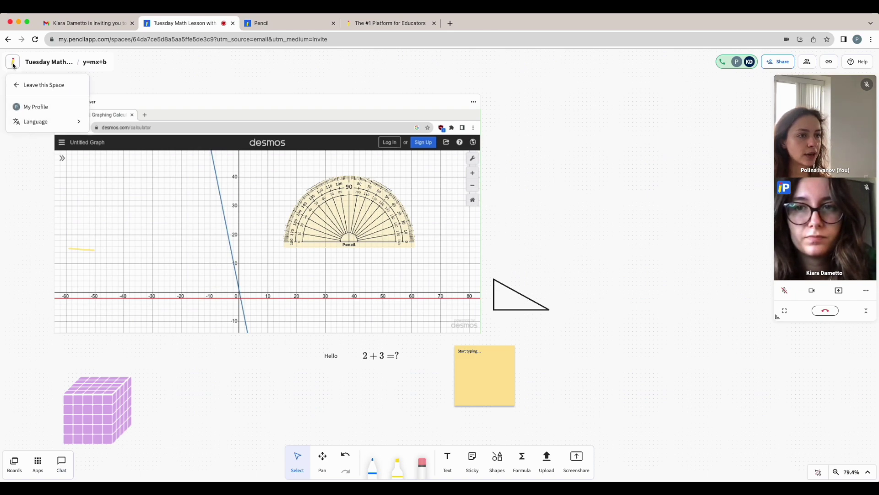
- Choose Leave this Space, then enter the Tuesday Math Lesson space again from Home
click(25, 86)
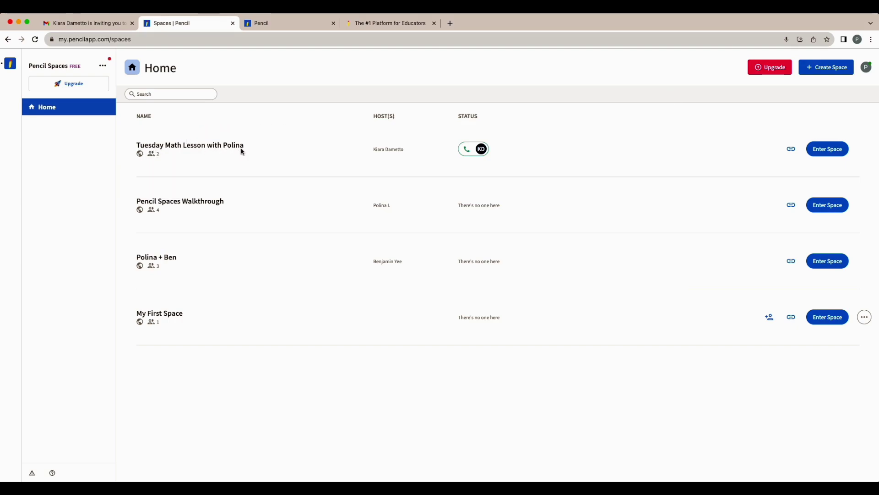
click(839, 151)
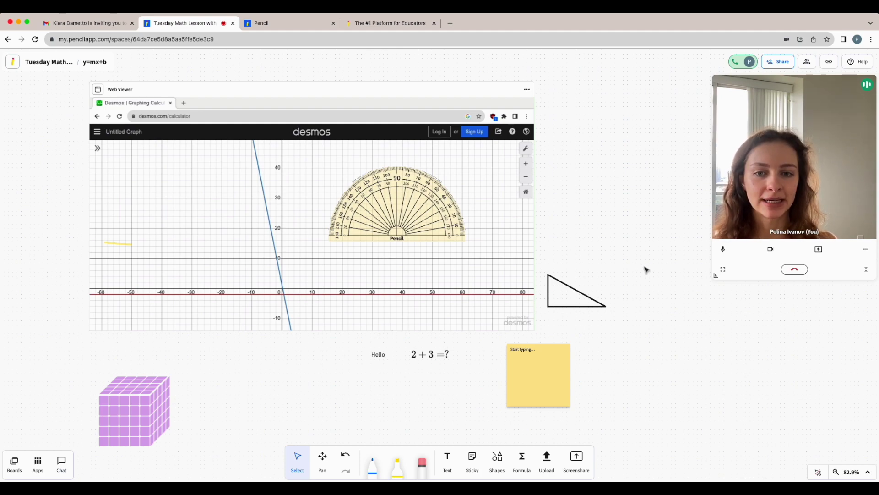
- Open the Help chat to get the 'Welcome to Pencil! How can we help?' greeting
click(852, 63)
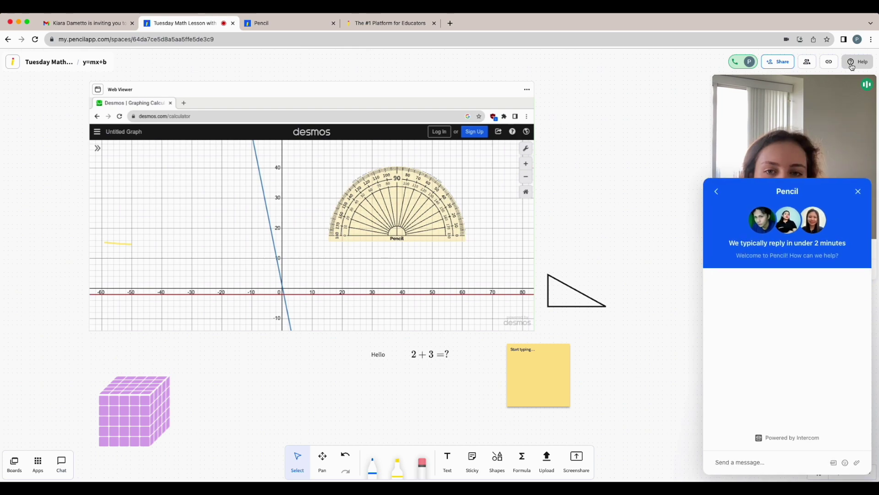